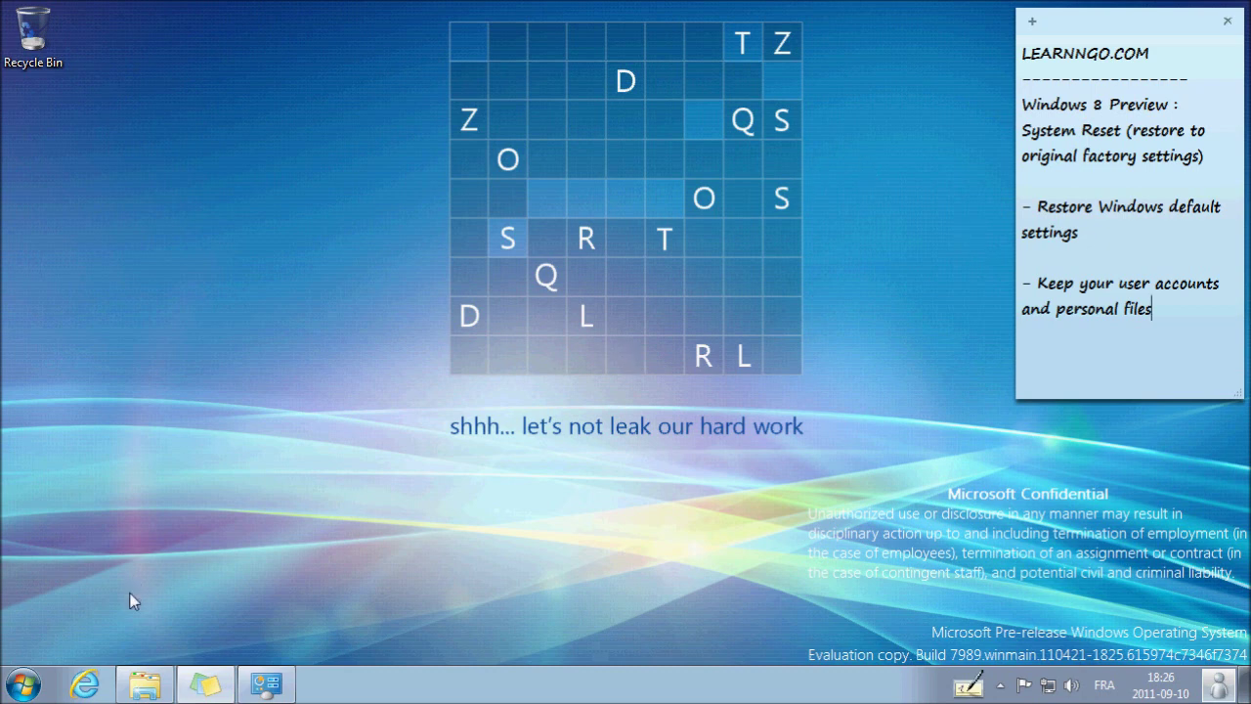
# Restore the Documents folder and check the learnngo image and learnngotext files.
pyautogui.moveTo(143, 684)
pyautogui.click(156, 684)
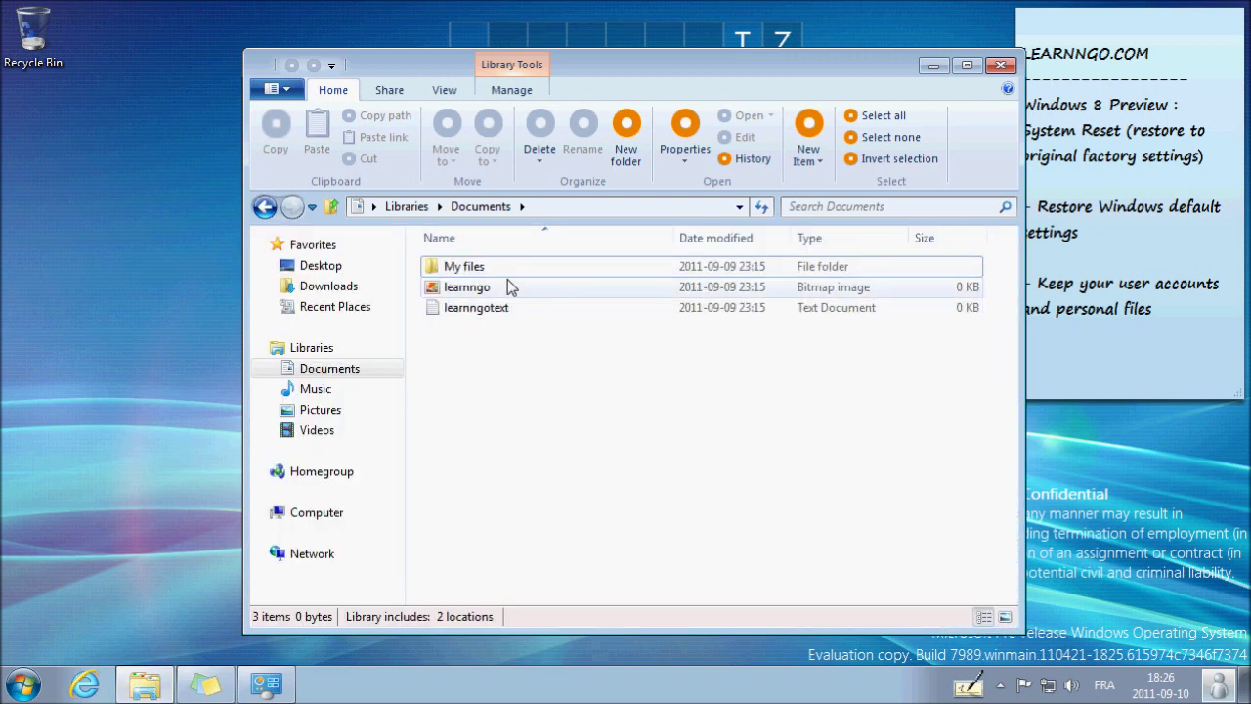
pyautogui.click(483, 287)
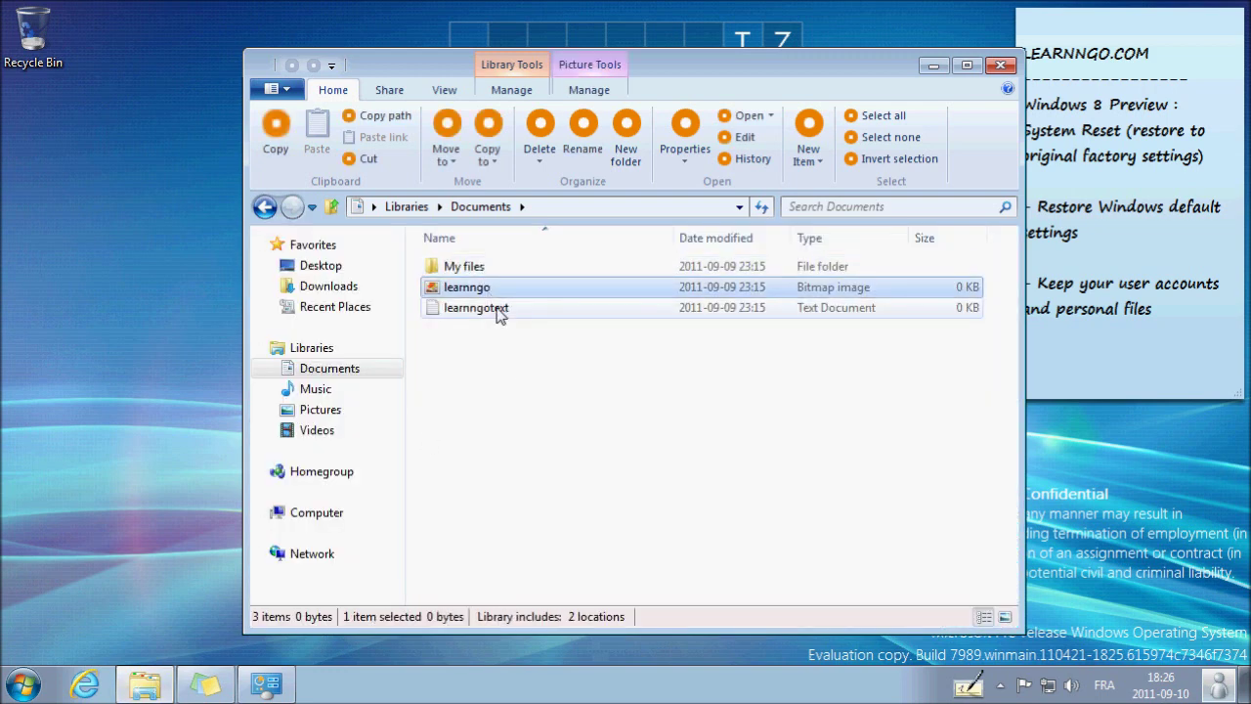
pyautogui.click(496, 309)
pyautogui.click(499, 370)
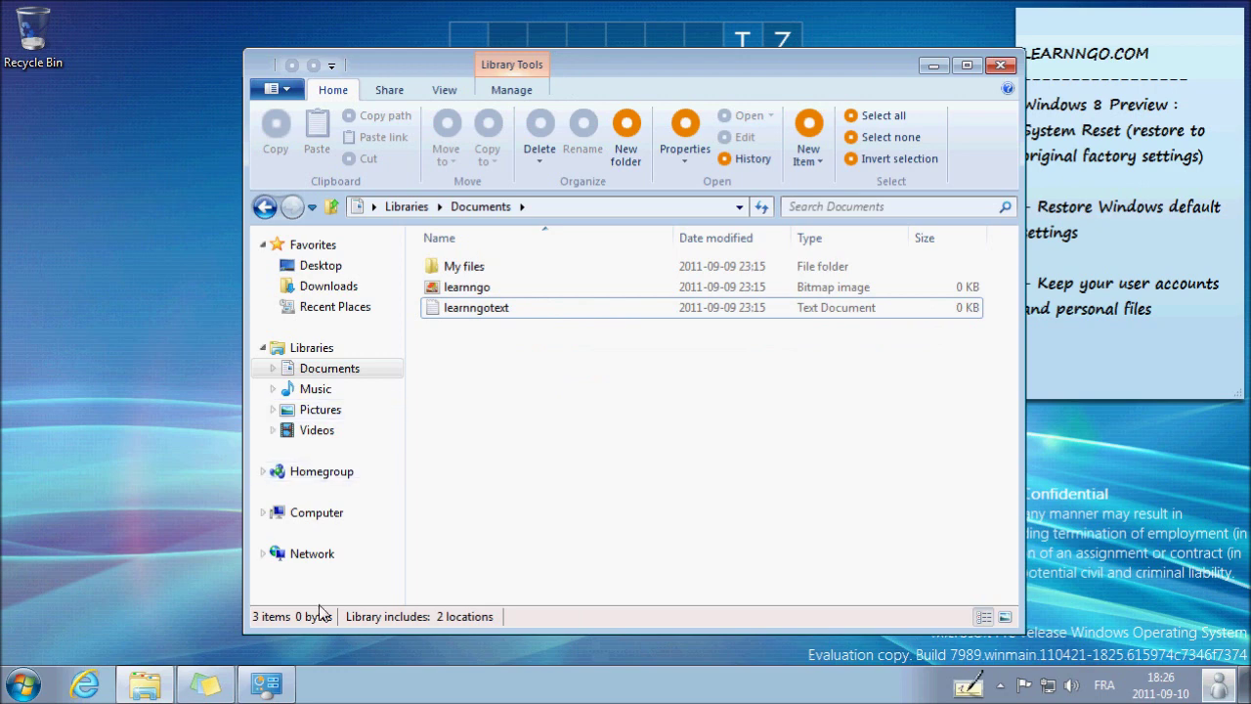
# Review the learnngo account in User Accounts, minimize both windows, and bring up the Start list.
pyautogui.click(266, 684)
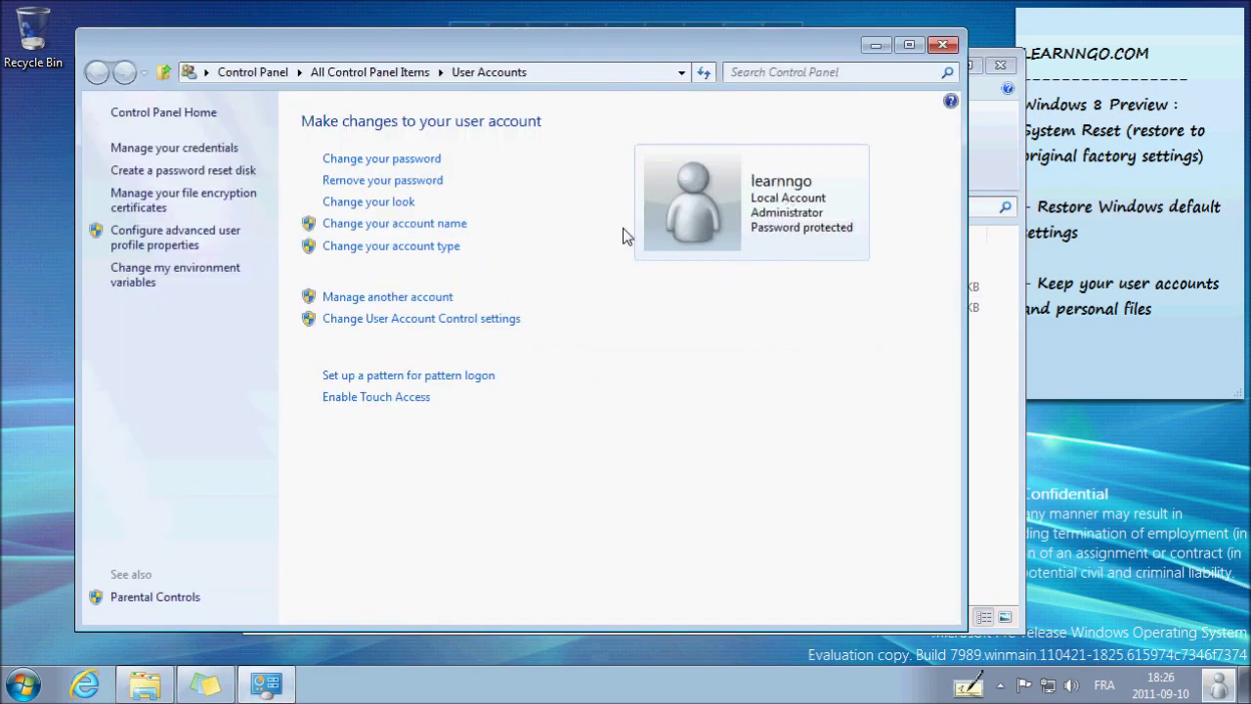
pyautogui.click(876, 45)
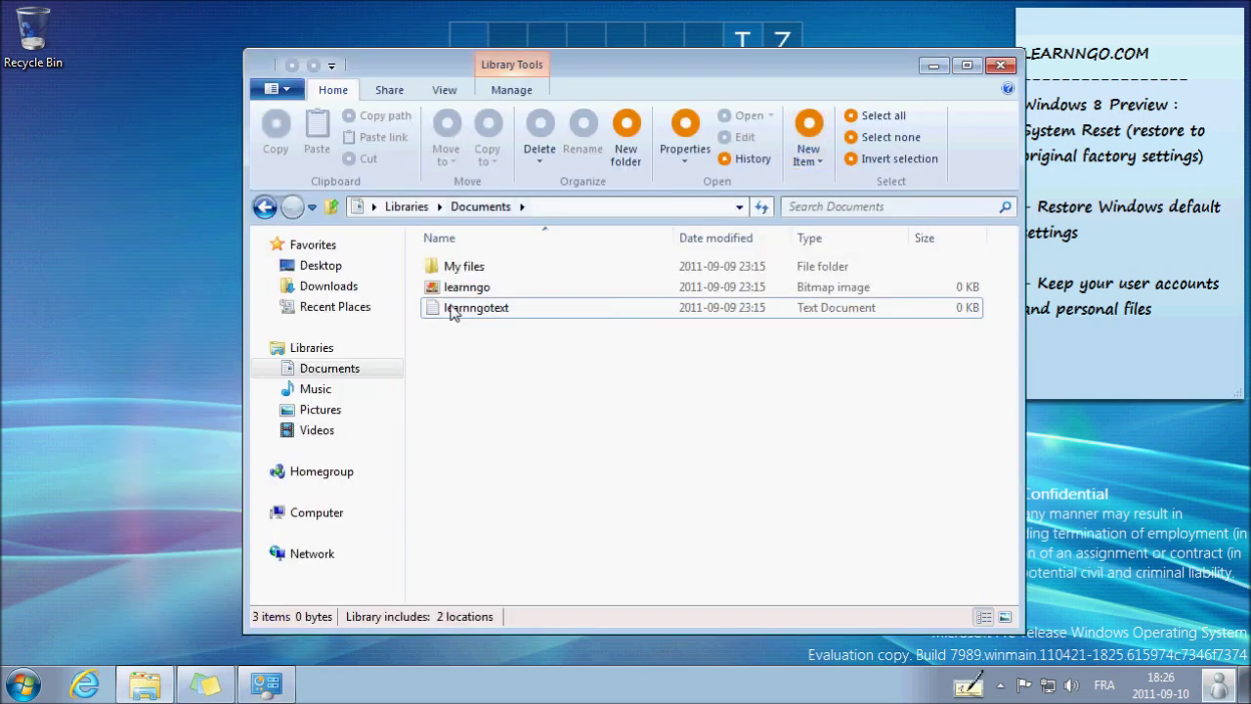
pyautogui.click(268, 687)
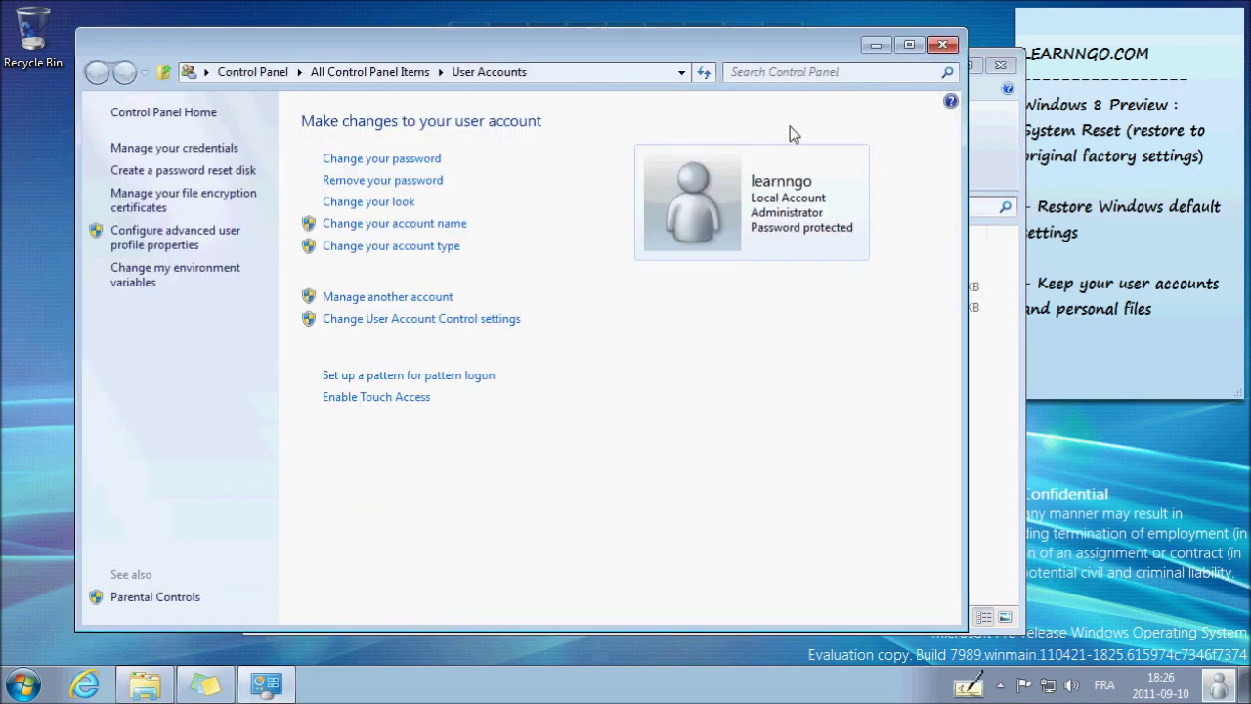
pyautogui.click(876, 50)
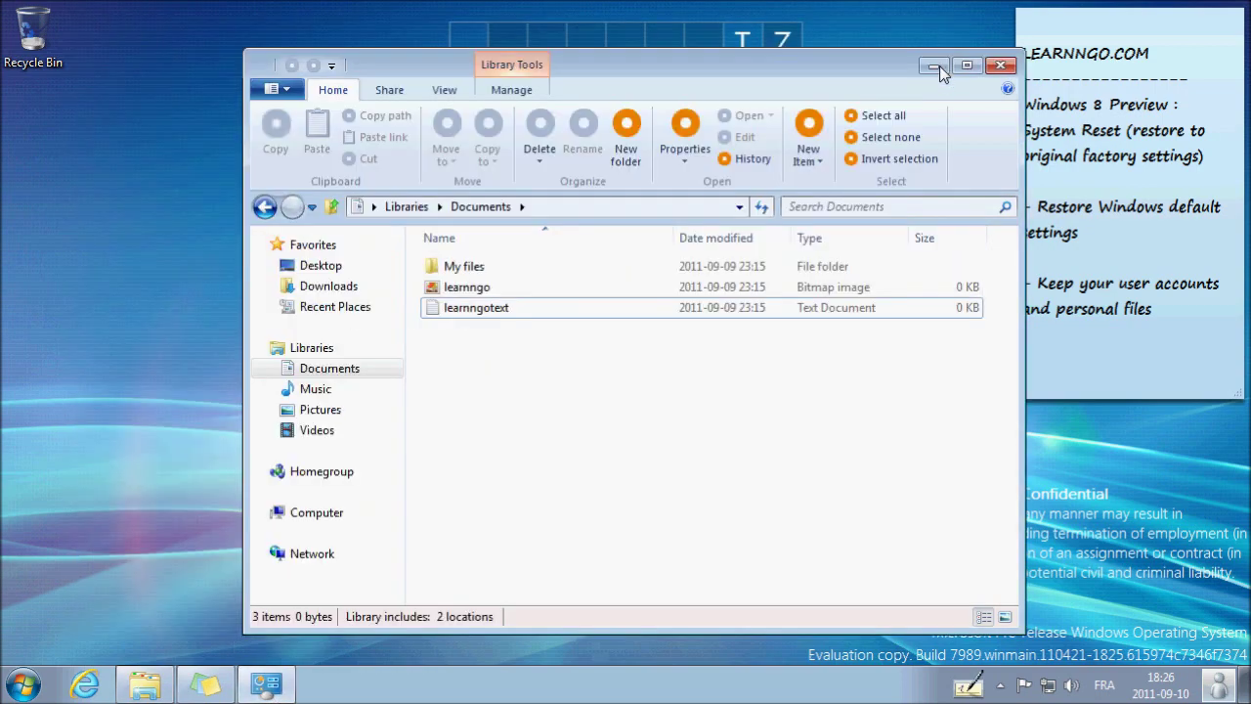
pyautogui.click(938, 66)
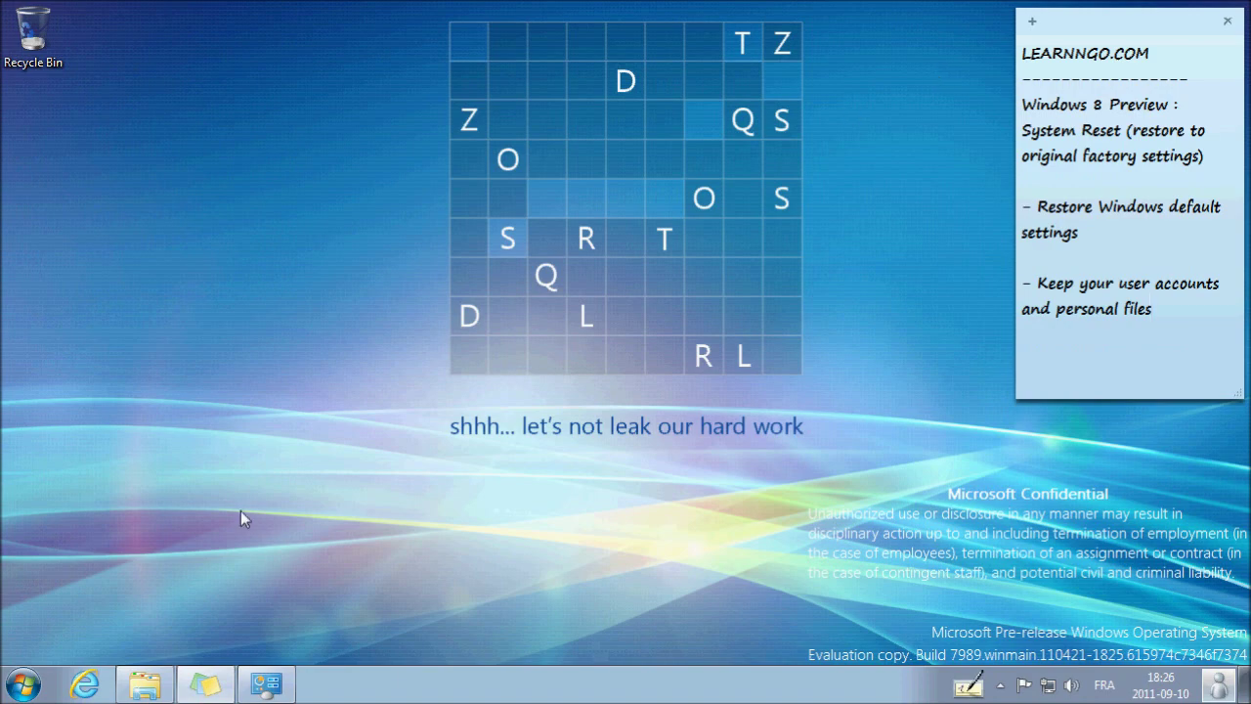
pyautogui.click(29, 688)
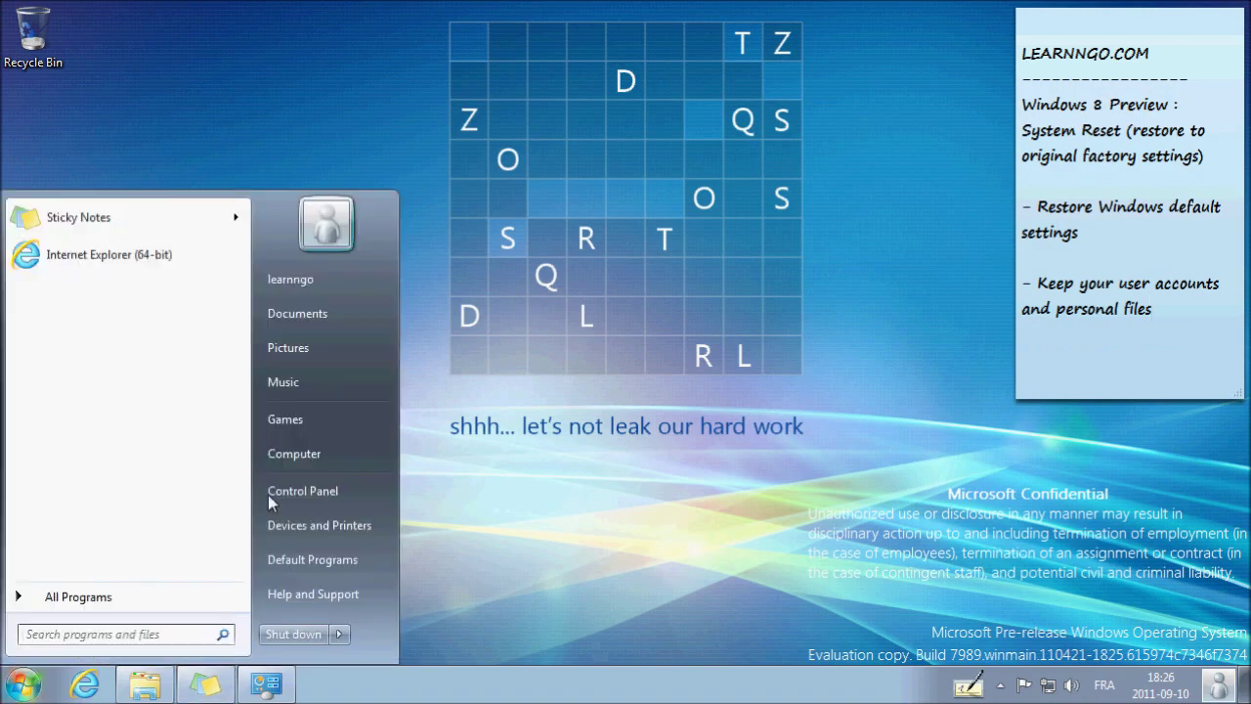
# Go to Control Panel's Recovery page.
pyautogui.click(346, 487)
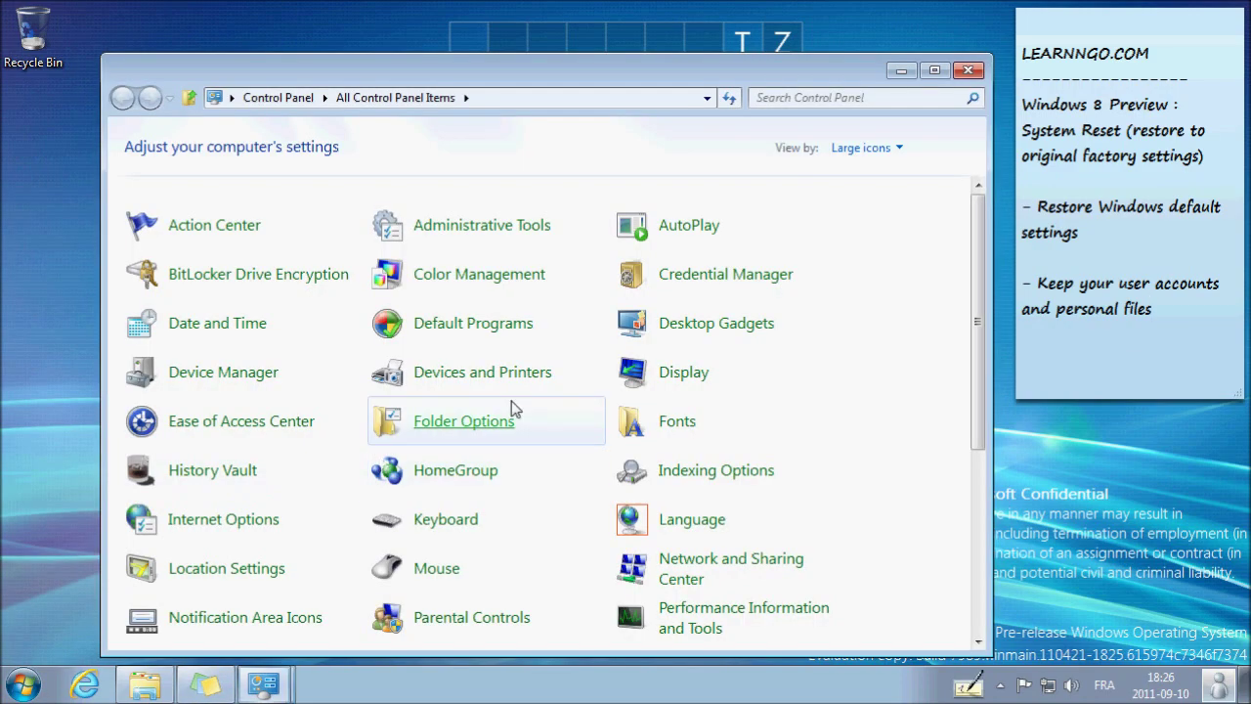
pyautogui.scroll(-1, 498, 432)
pyautogui.scroll(-2, 518, 435)
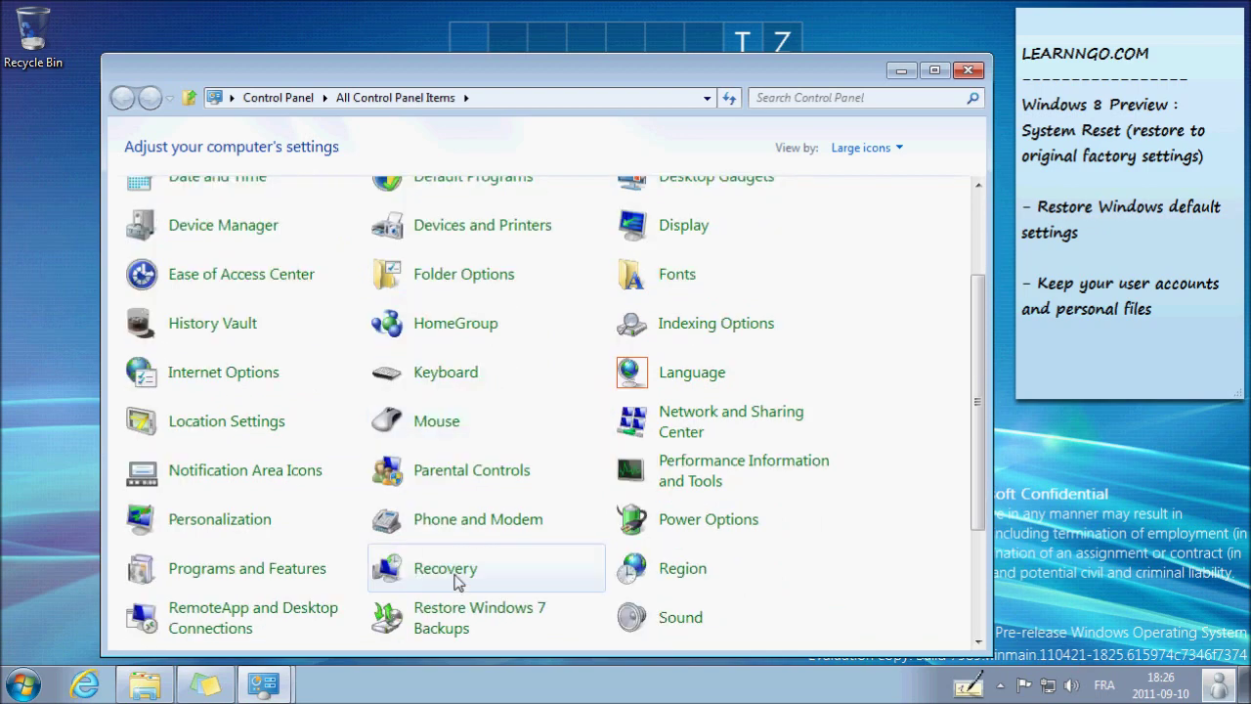
pyautogui.click(527, 551)
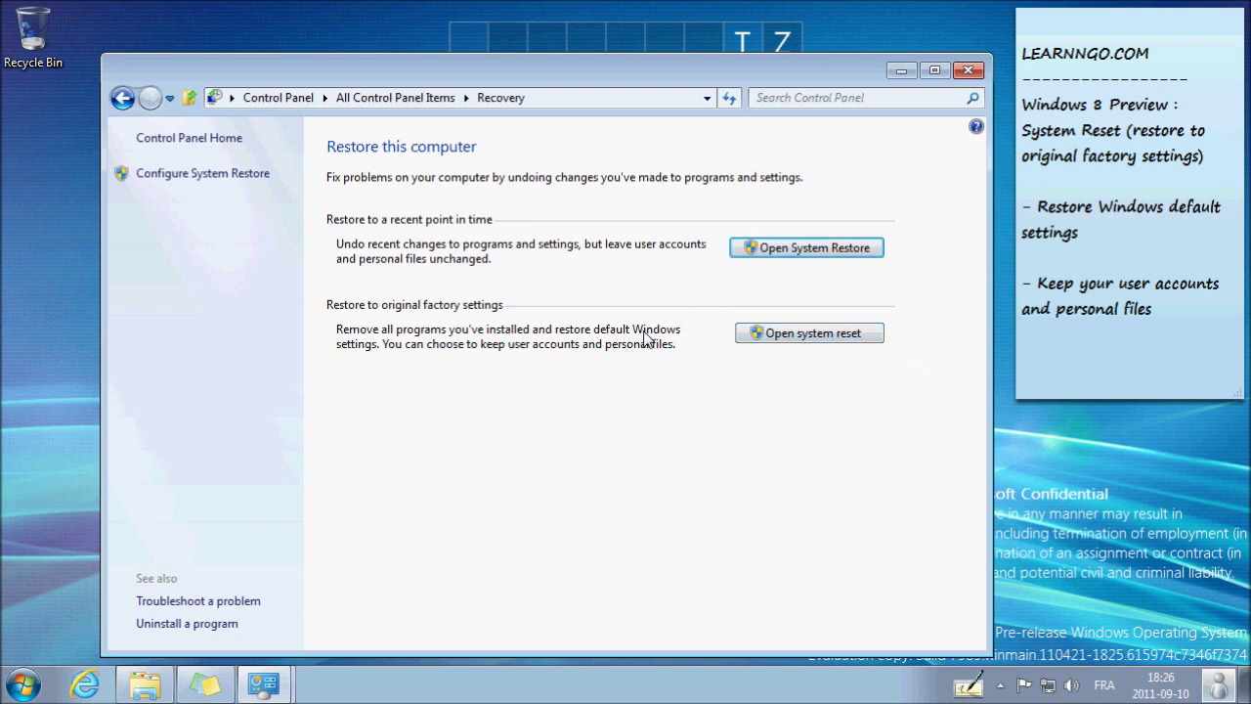
# Launch System reset with administrator approval and show all installed programs.
pyautogui.click(826, 333)
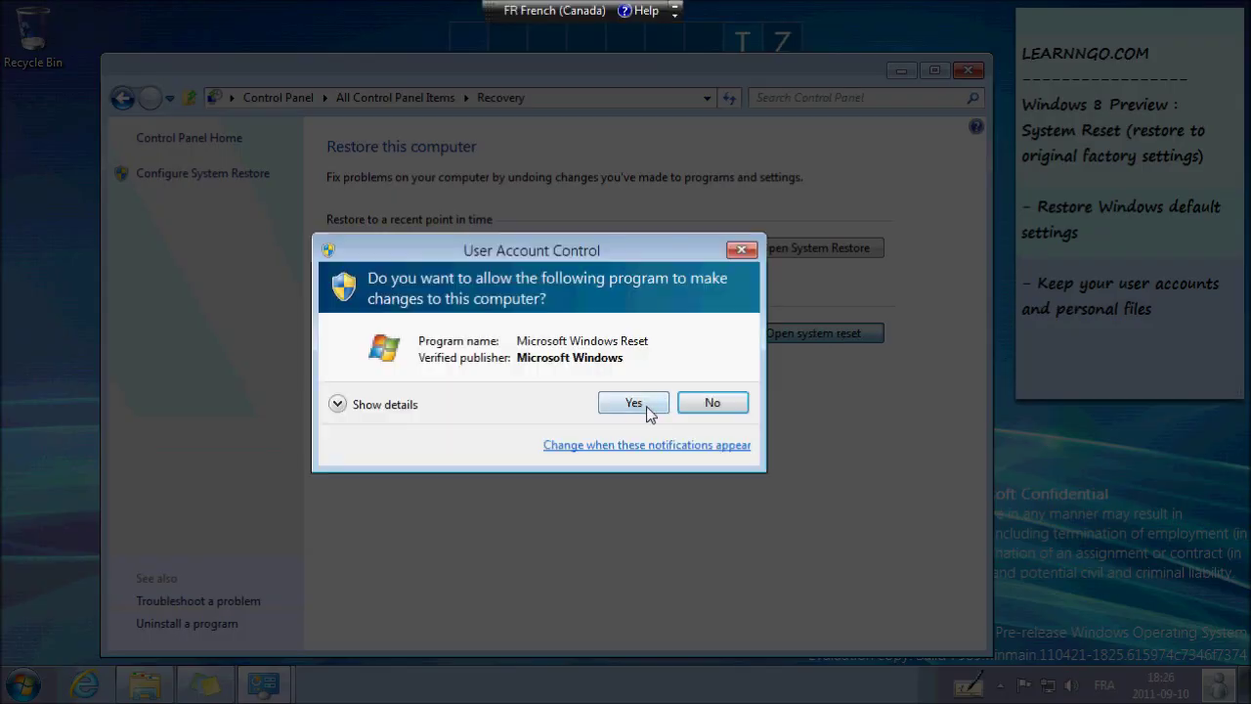
pyautogui.click(646, 405)
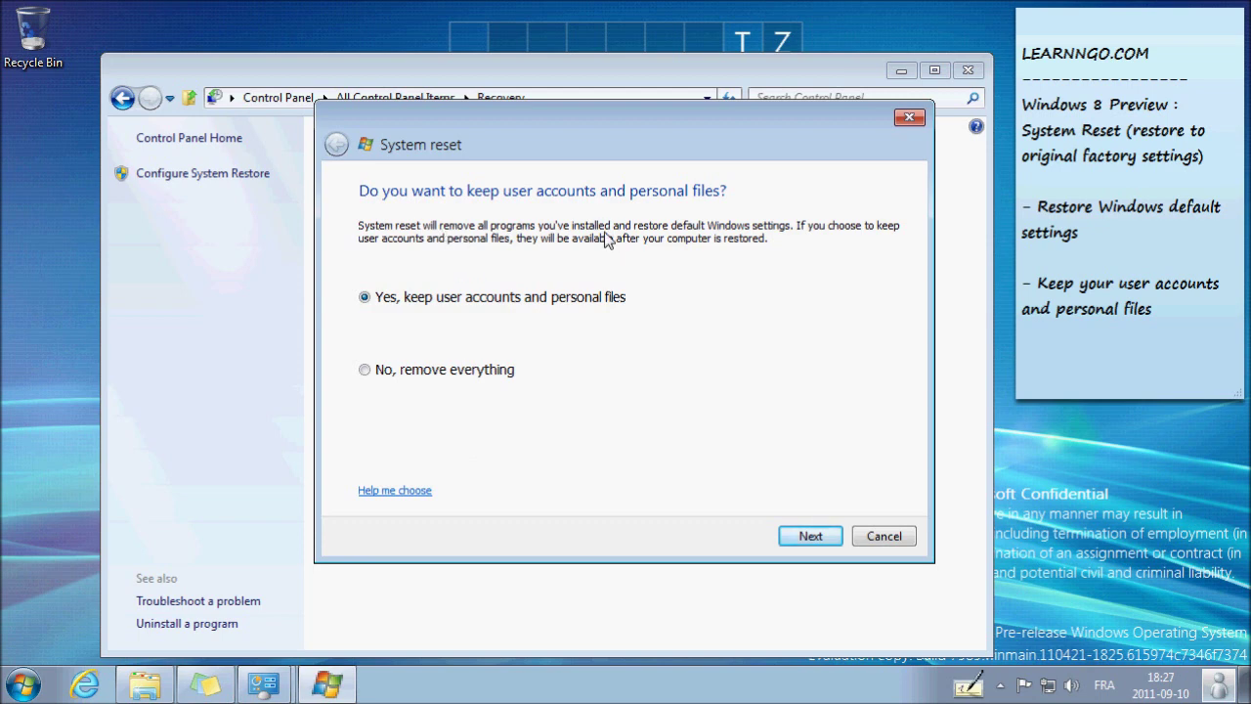
pyautogui.click(23, 684)
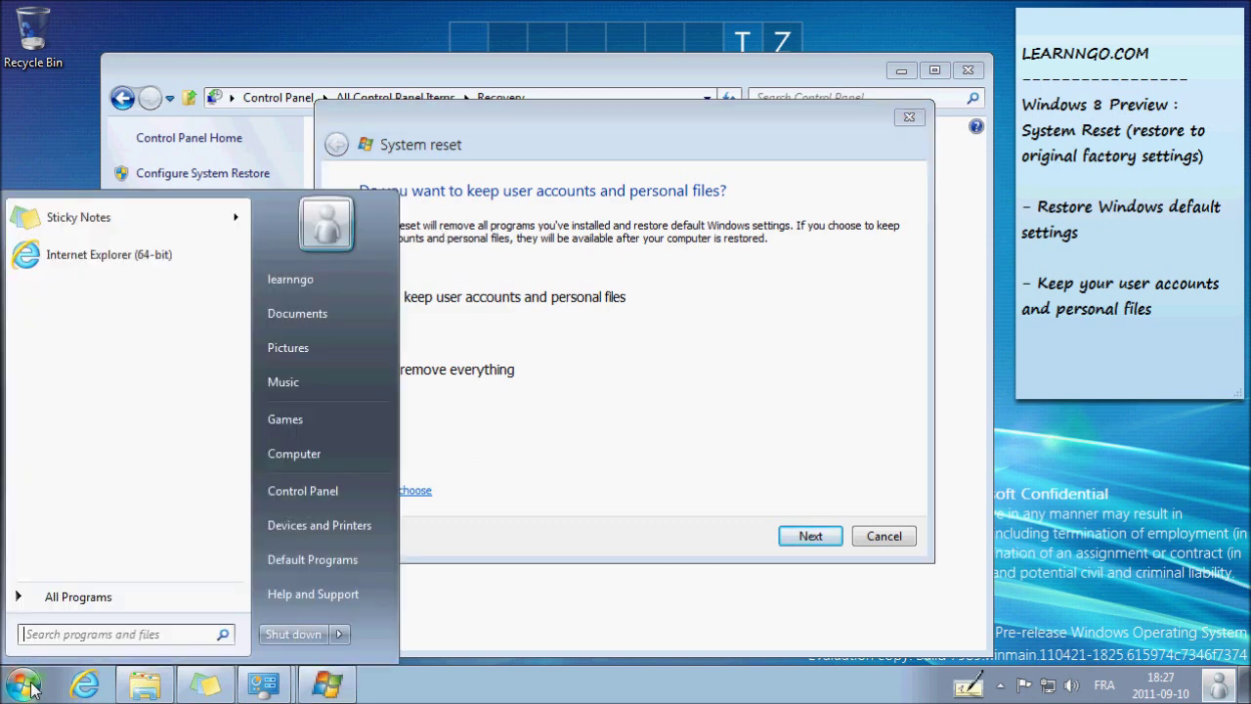
pyautogui.click(95, 606)
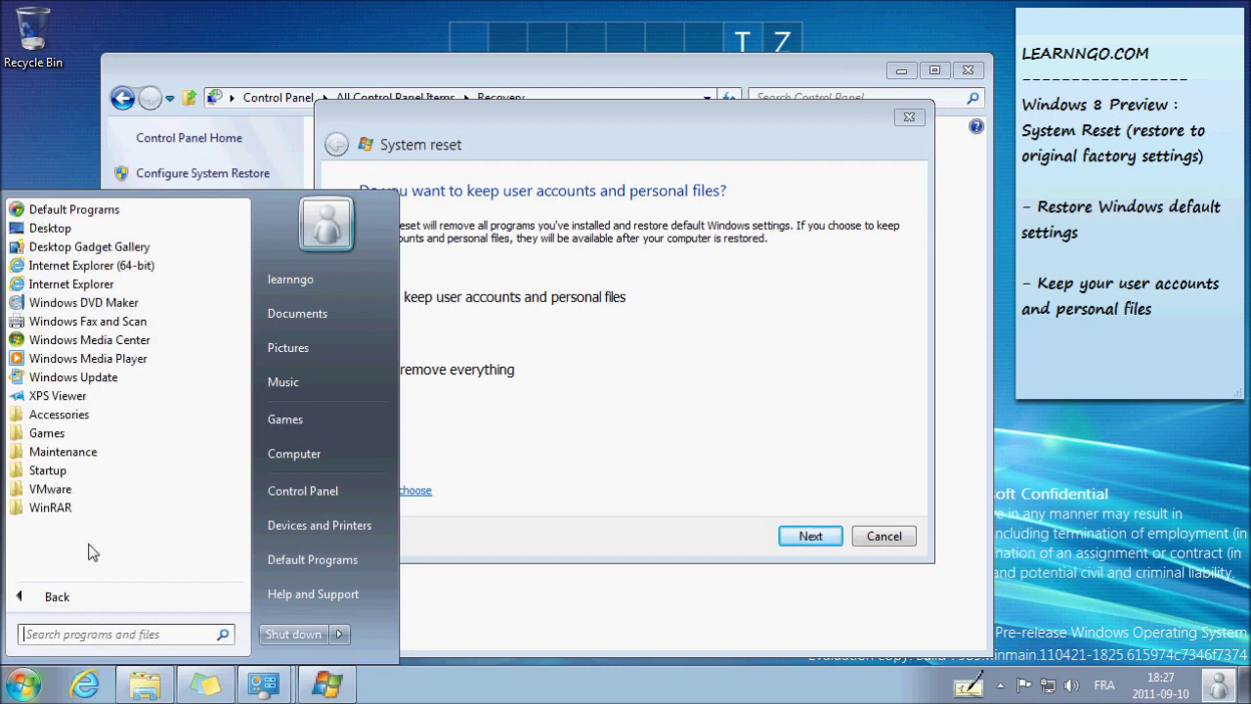
# Check the VMware and WinRAR folders, then restore while keeping user accounts and personal files.
pyautogui.click(62, 492)
pyautogui.click(62, 492)
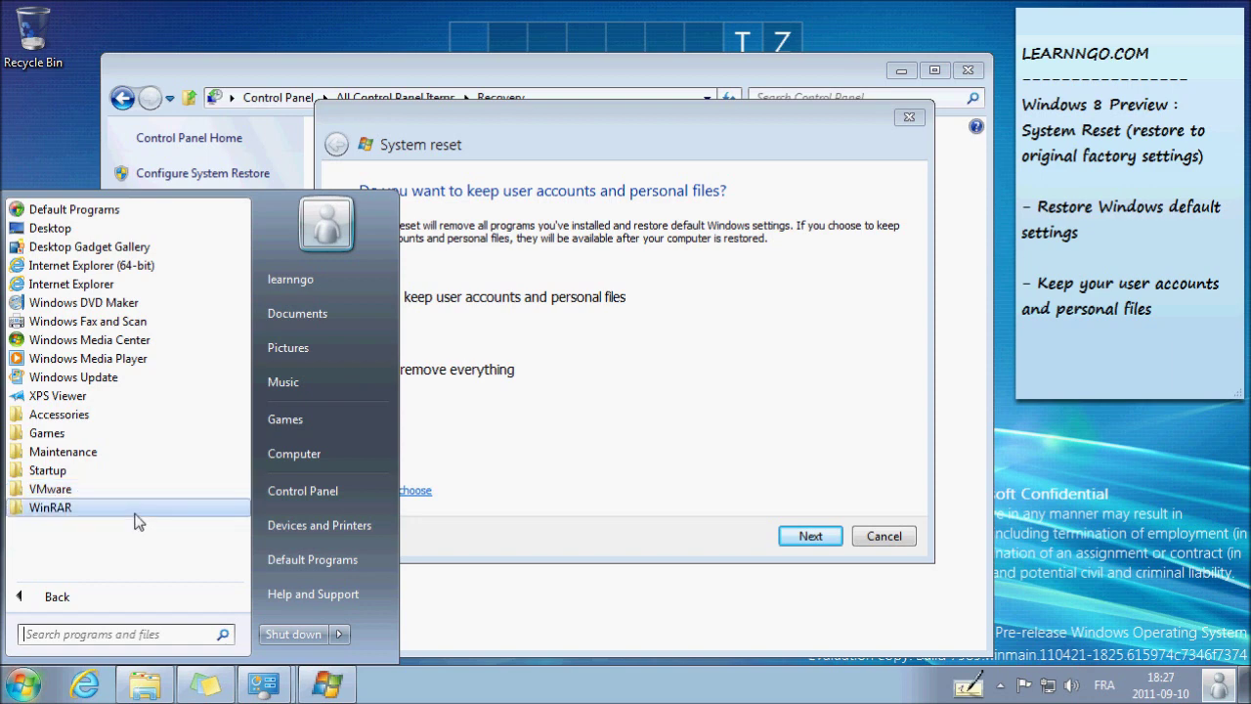
pyautogui.click(55, 512)
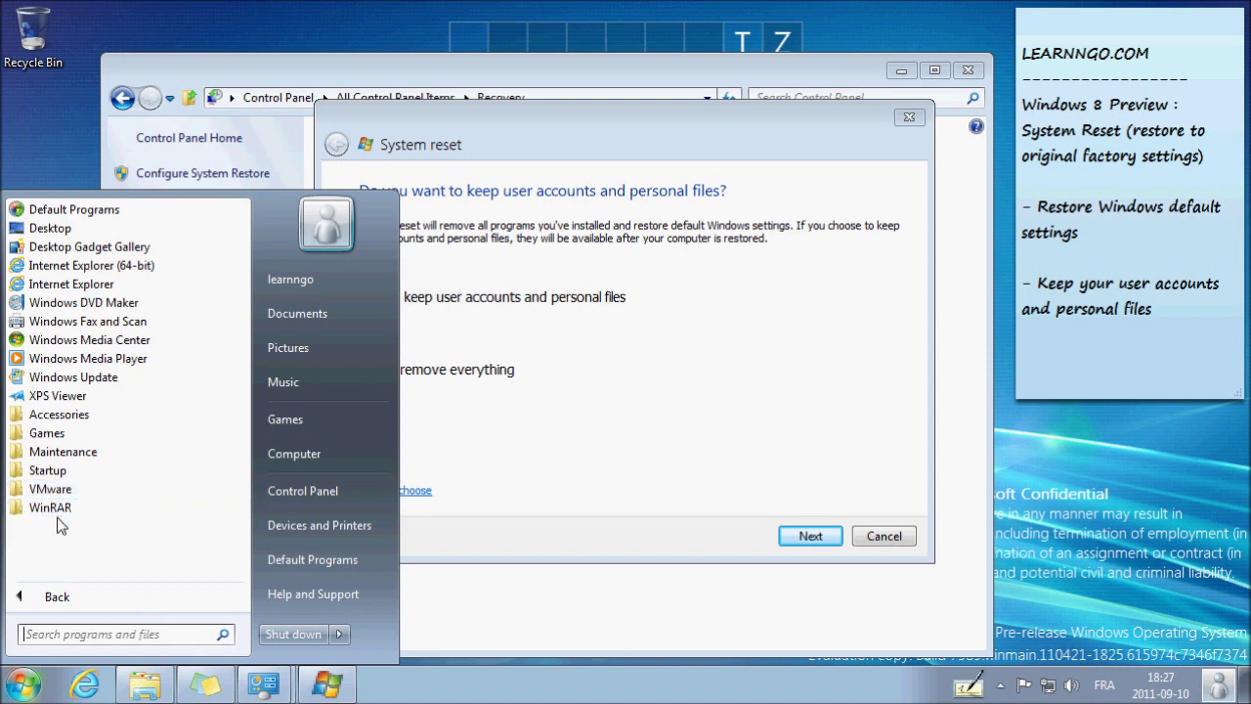
pyautogui.click(571, 436)
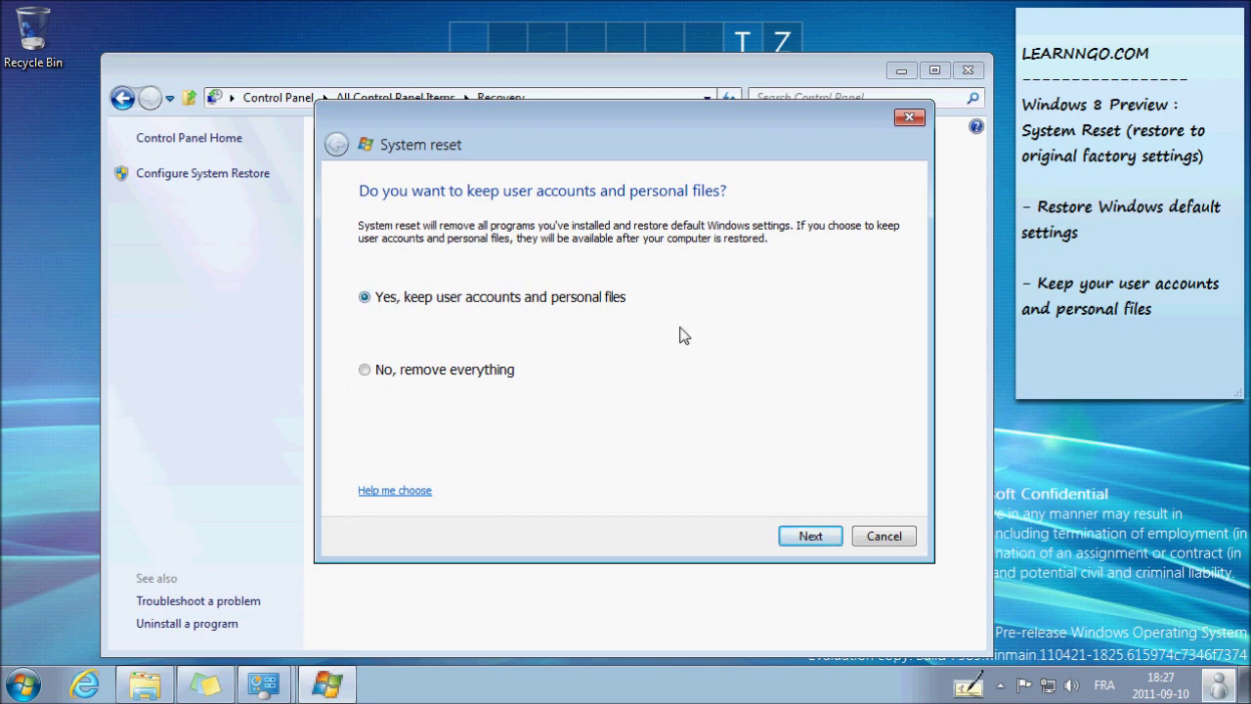
pyautogui.click(813, 535)
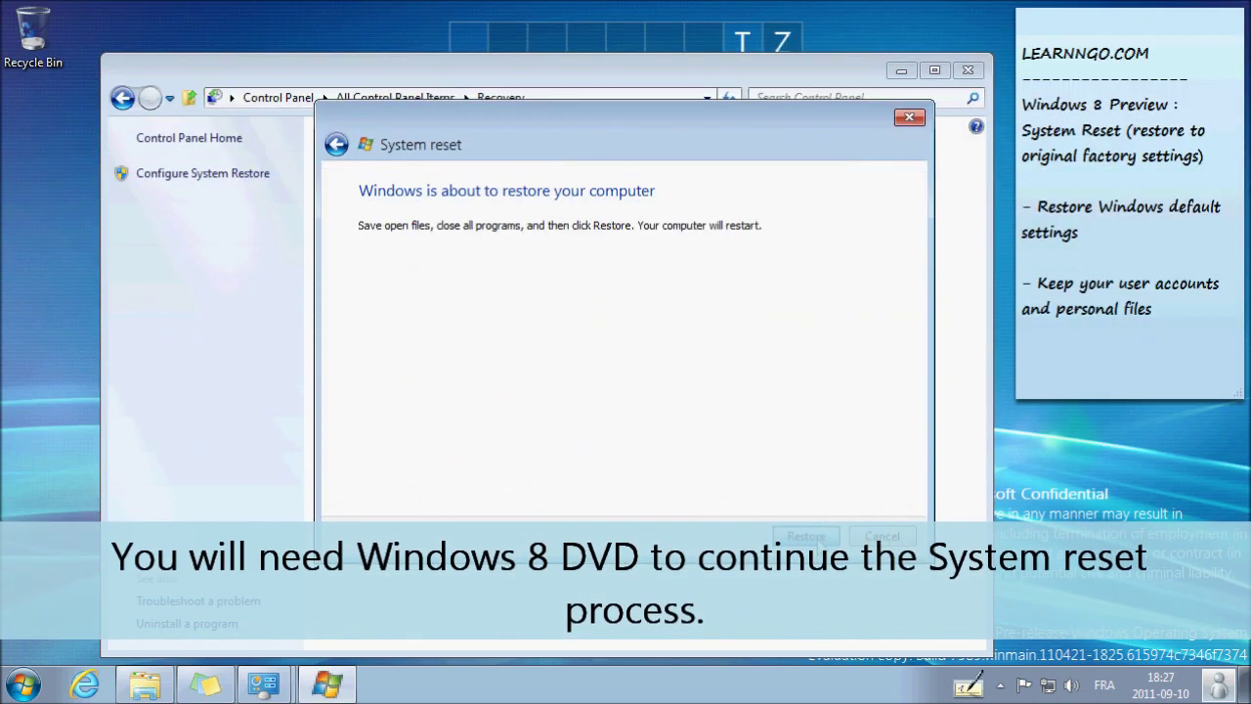
pyautogui.click(813, 535)
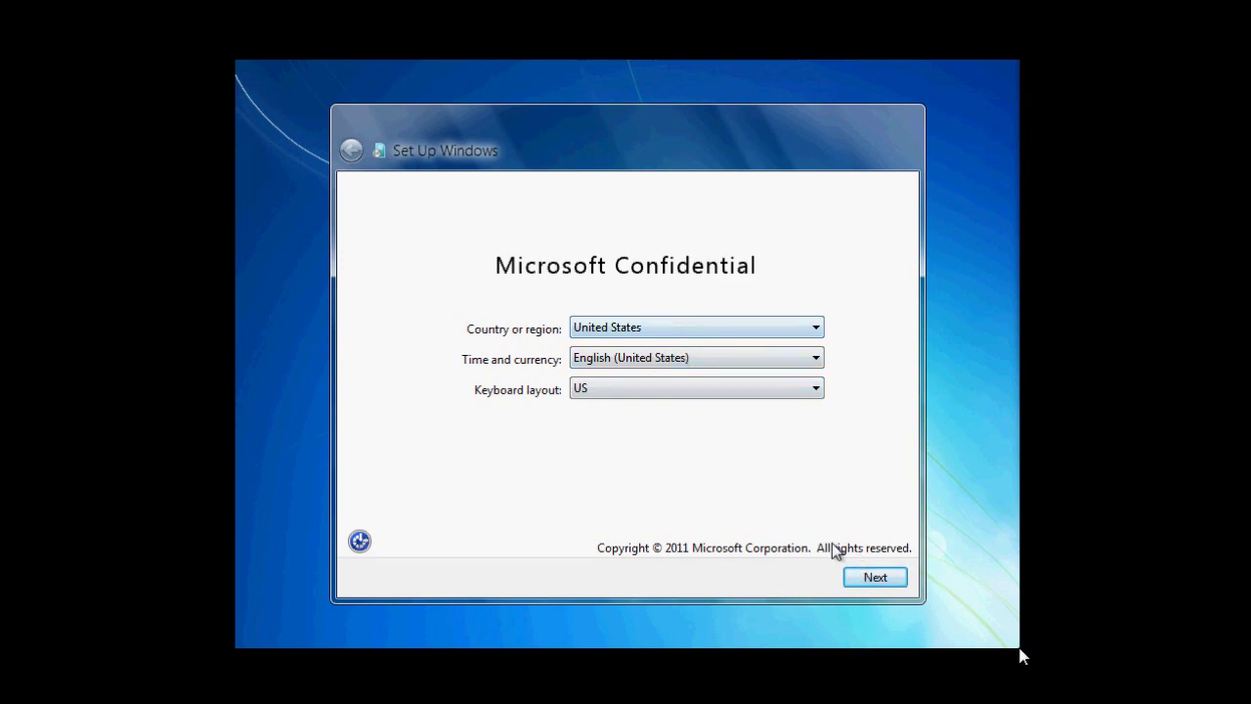
# Keep the default country settings and name the computer LEARN.
pyautogui.click(763, 334)
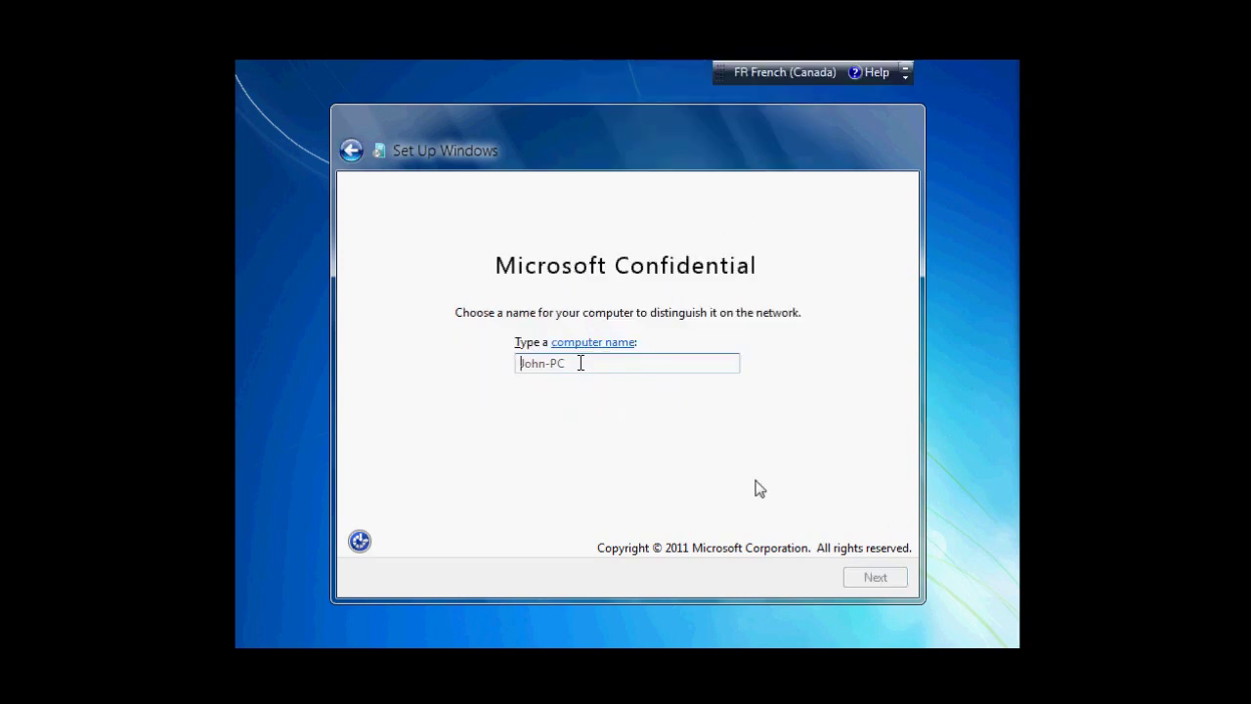
pyautogui.write('L')
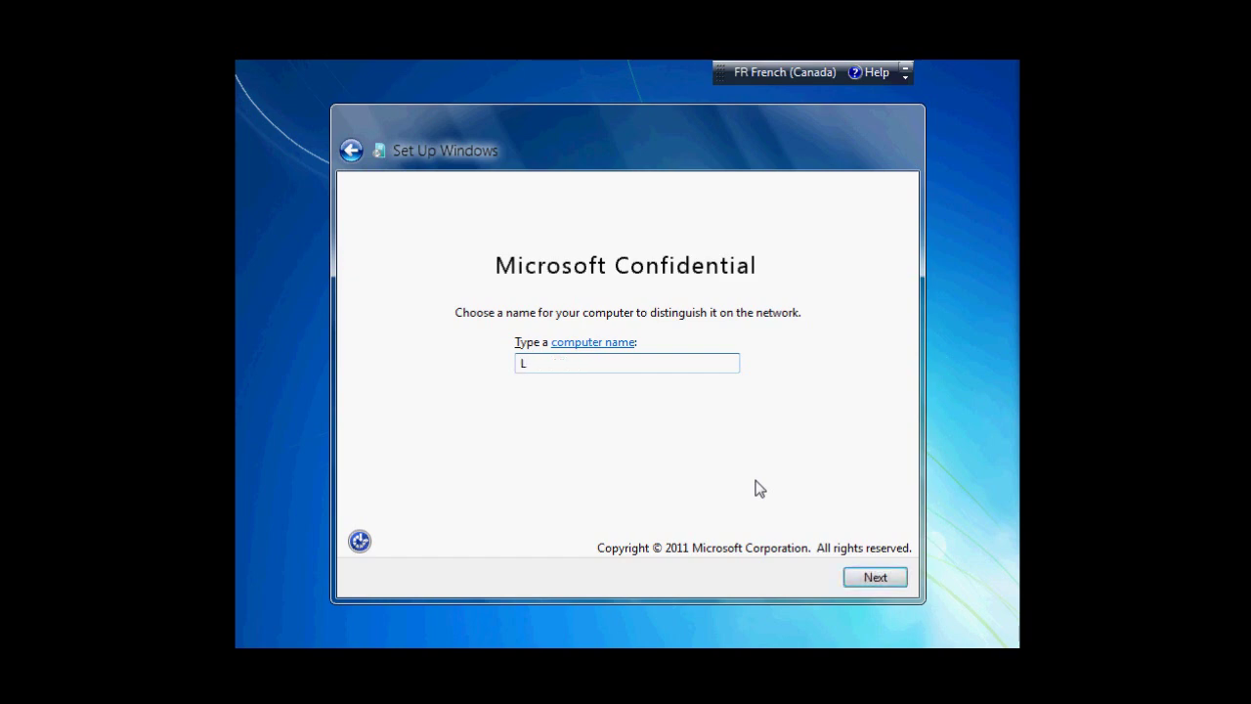
pyautogui.write('EARN')
pyautogui.press('Return')
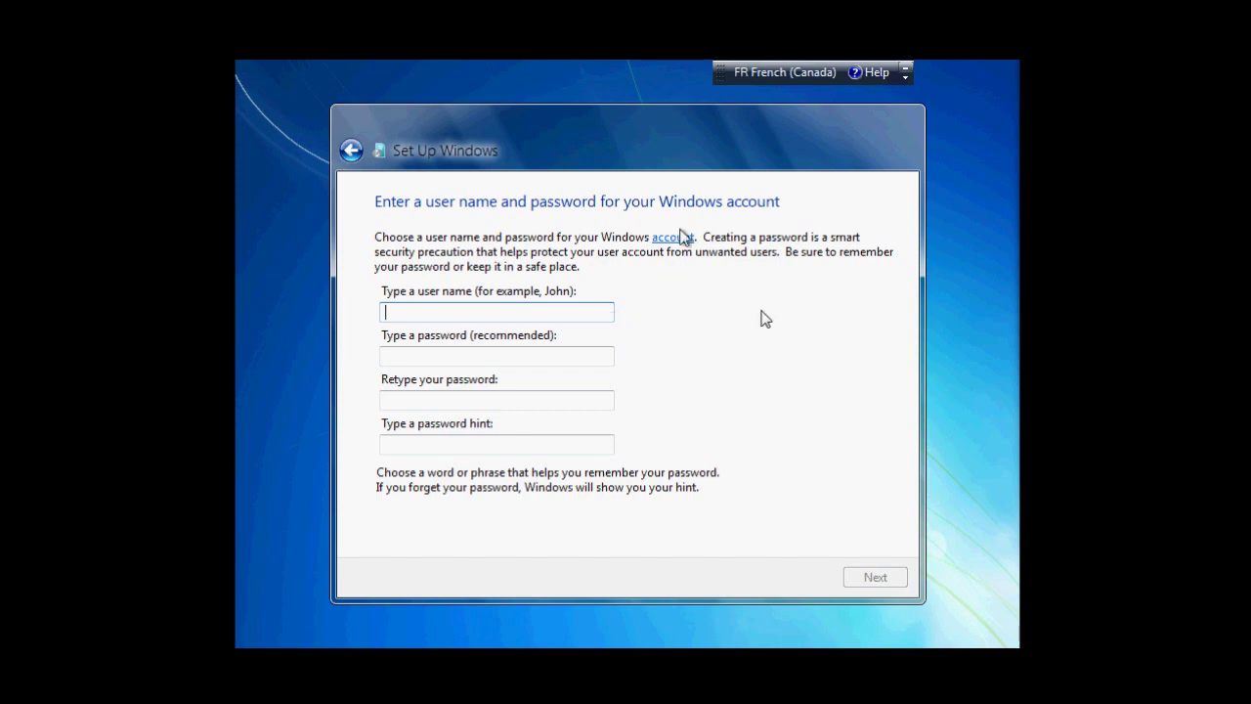
# Create the user name 'learn' and accept the license terms.
pyautogui.click(674, 240)
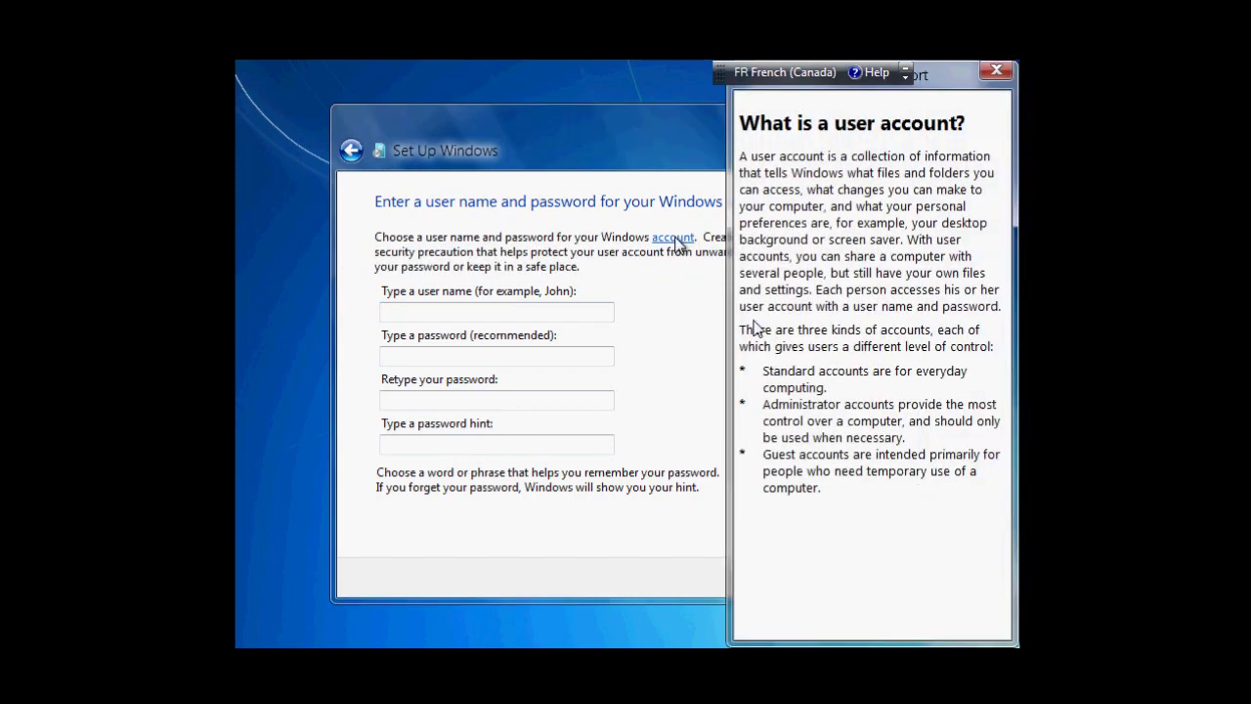
pyautogui.click(997, 73)
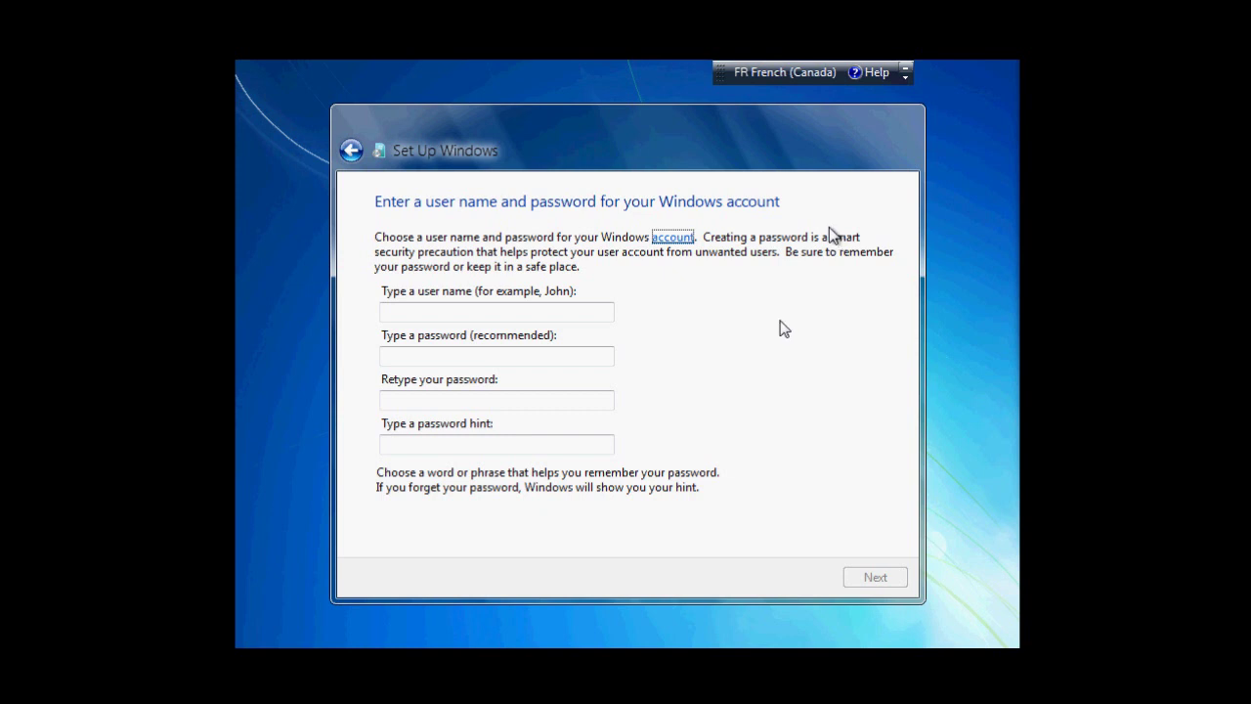
pyautogui.click(427, 314)
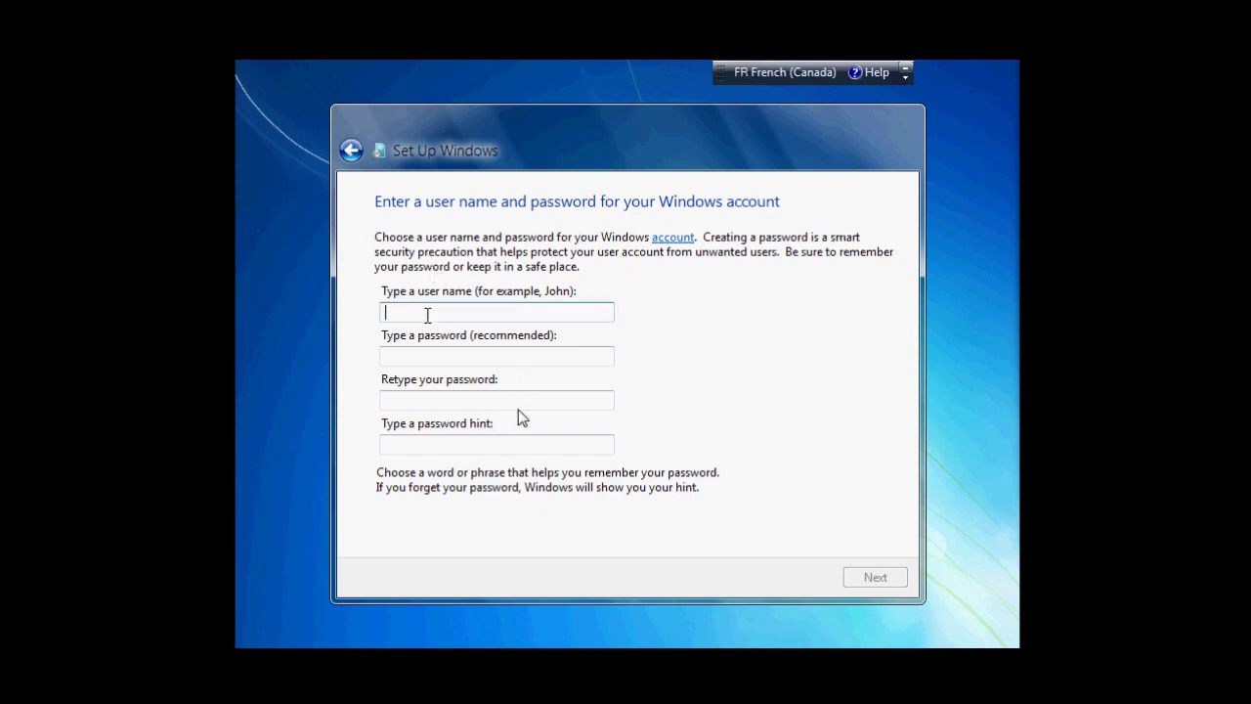
pyautogui.write('learnn')
pyautogui.press('Return')
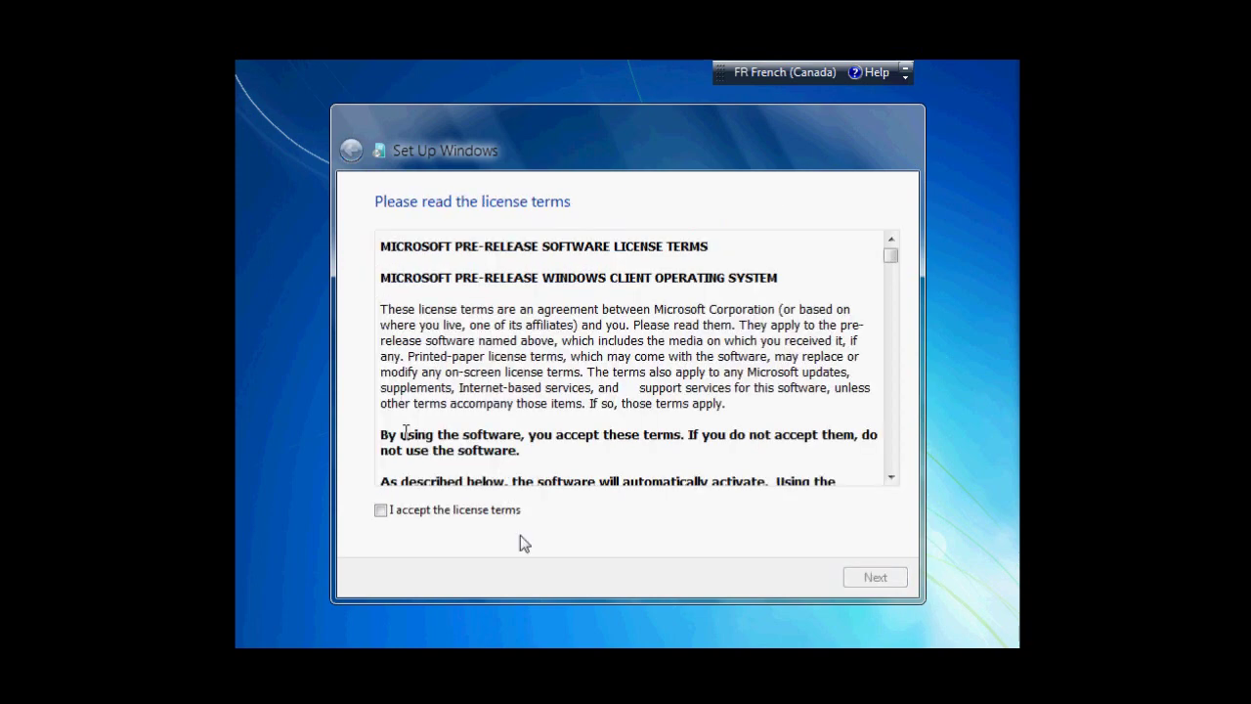
pyautogui.click(424, 511)
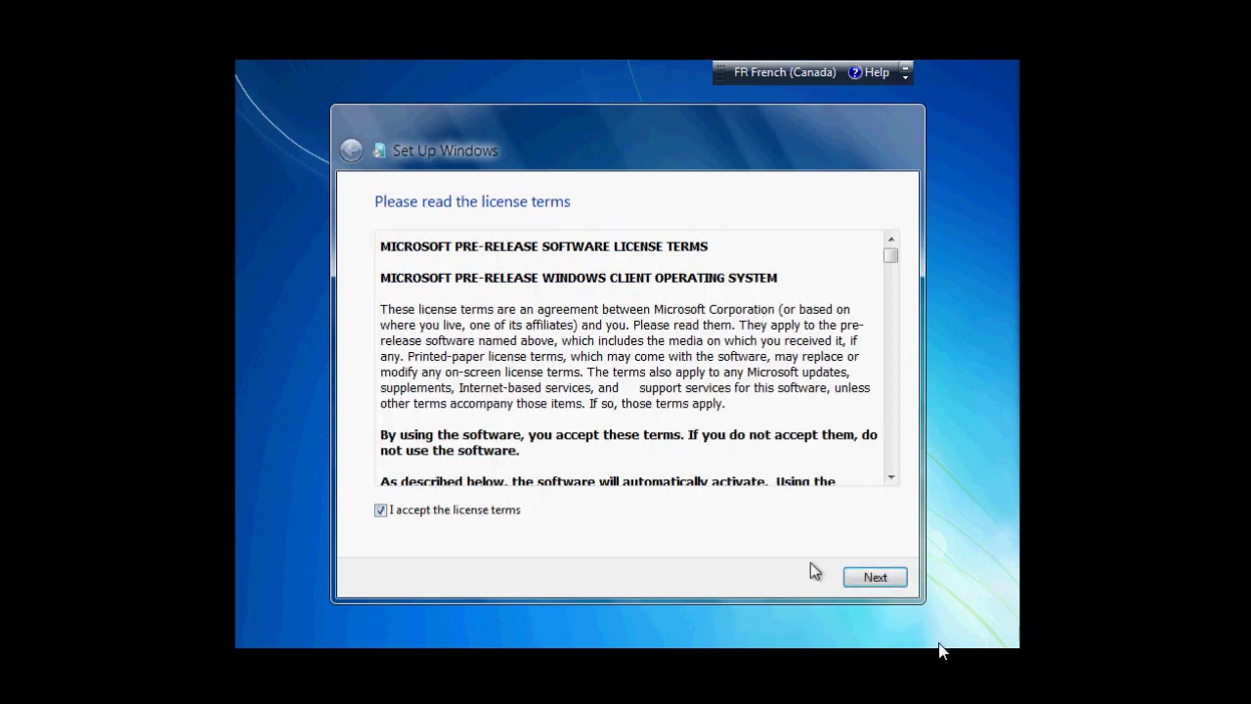
pyautogui.click(872, 579)
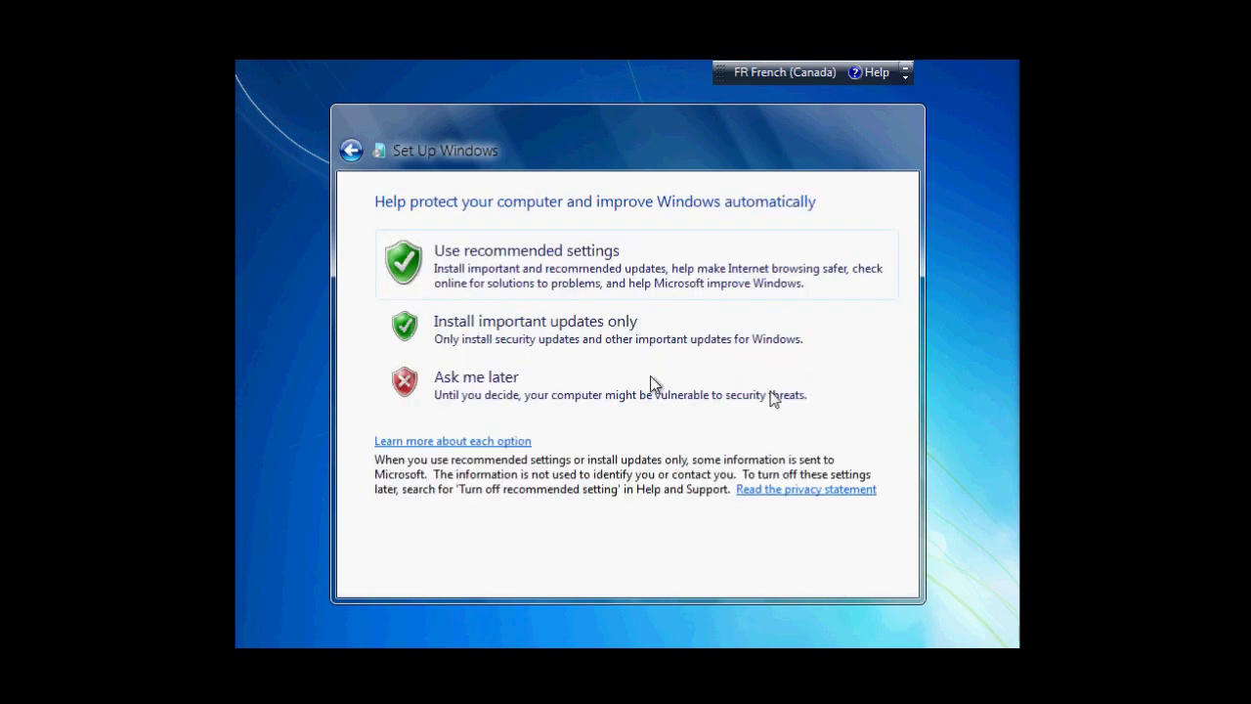
# Choose the recommended protection settings to finish Windows Setup.
pyautogui.click(655, 272)
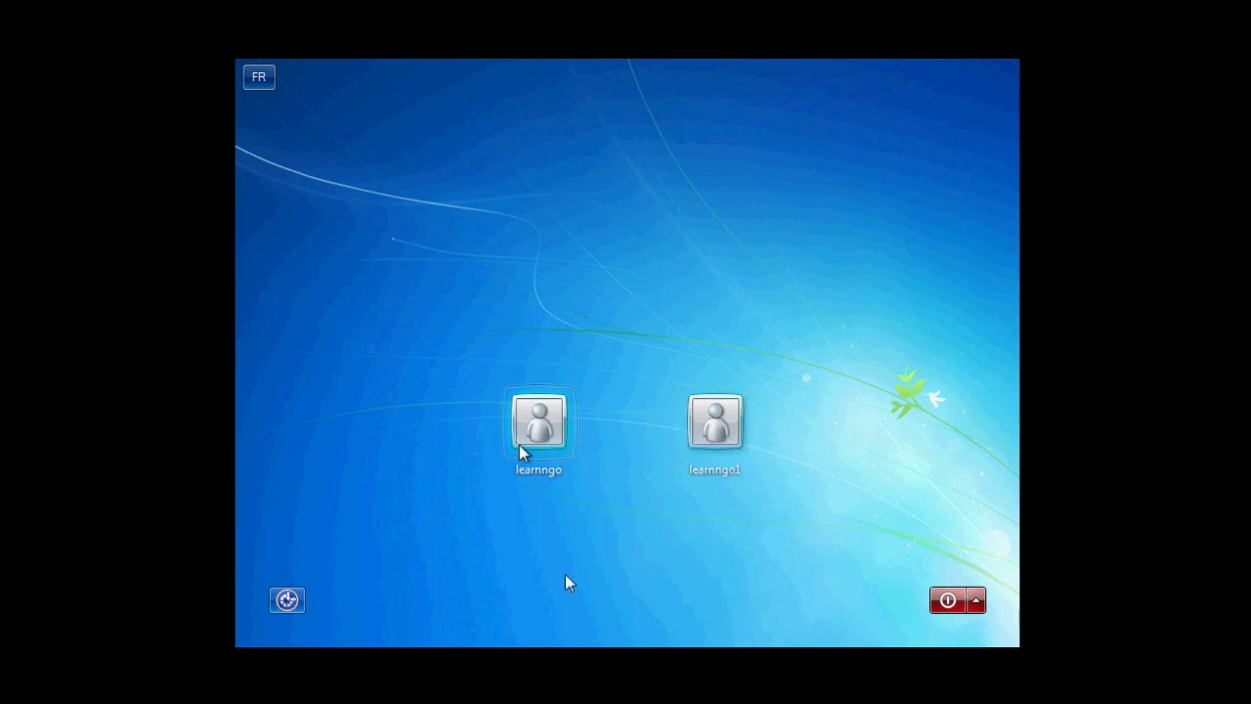
# Sign in to the first user account with its password.
pyautogui.click(519, 449)
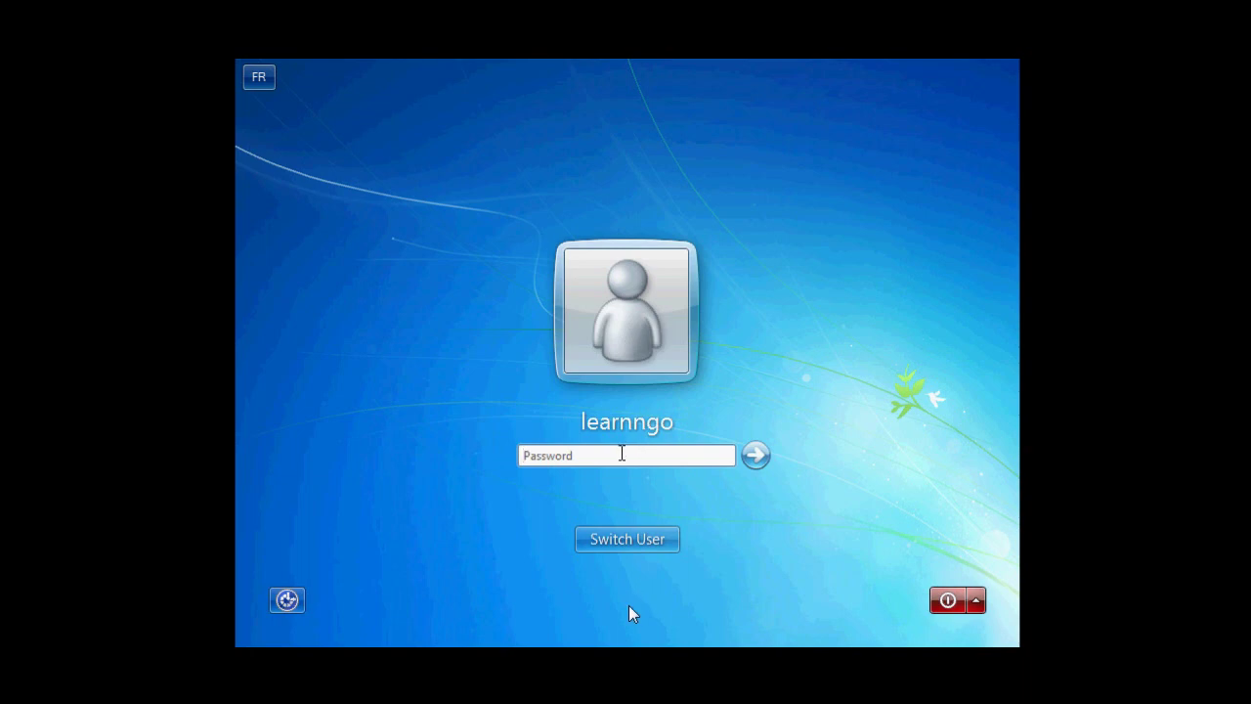
pyautogui.click(621, 453)
pyautogui.write('*')
pyautogui.write('********')
pyautogui.press('Return')
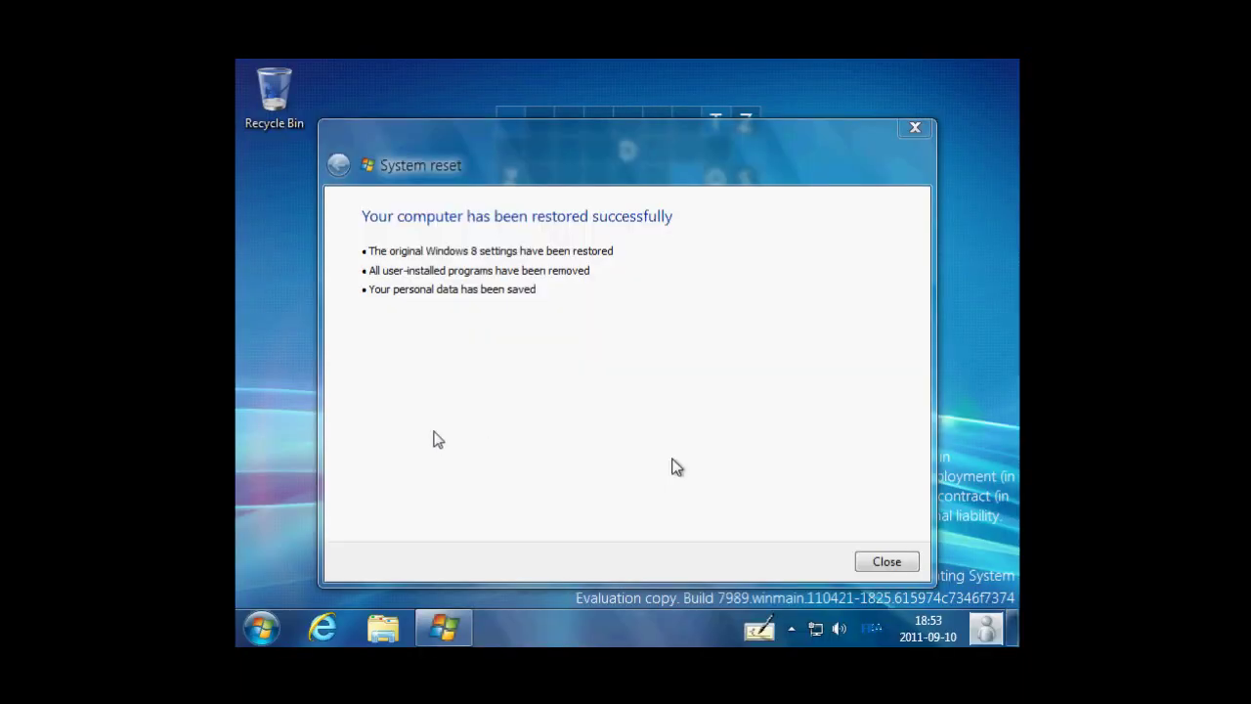
# Close the System reset success message and dismiss the desktop context menu.
pyautogui.moveTo(522, 154); pyautogui.dragTo(546, 142)
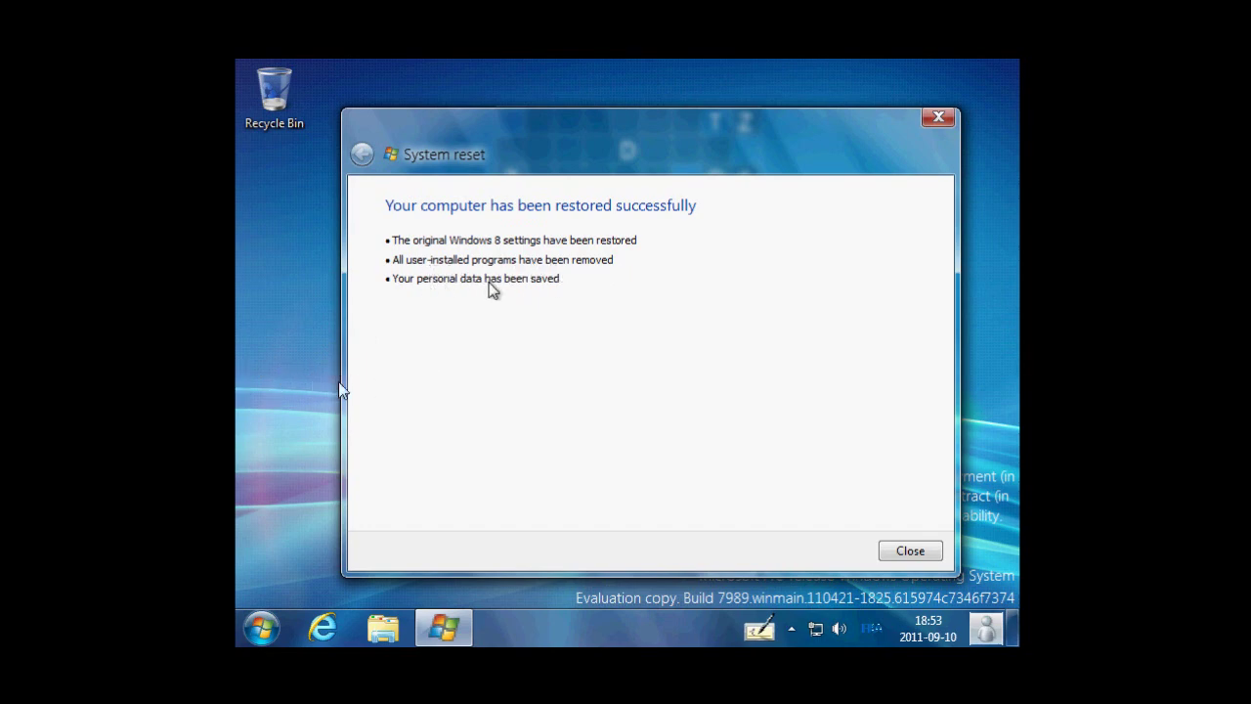
pyautogui.click(914, 551)
pyautogui.rightClick(627, 505)
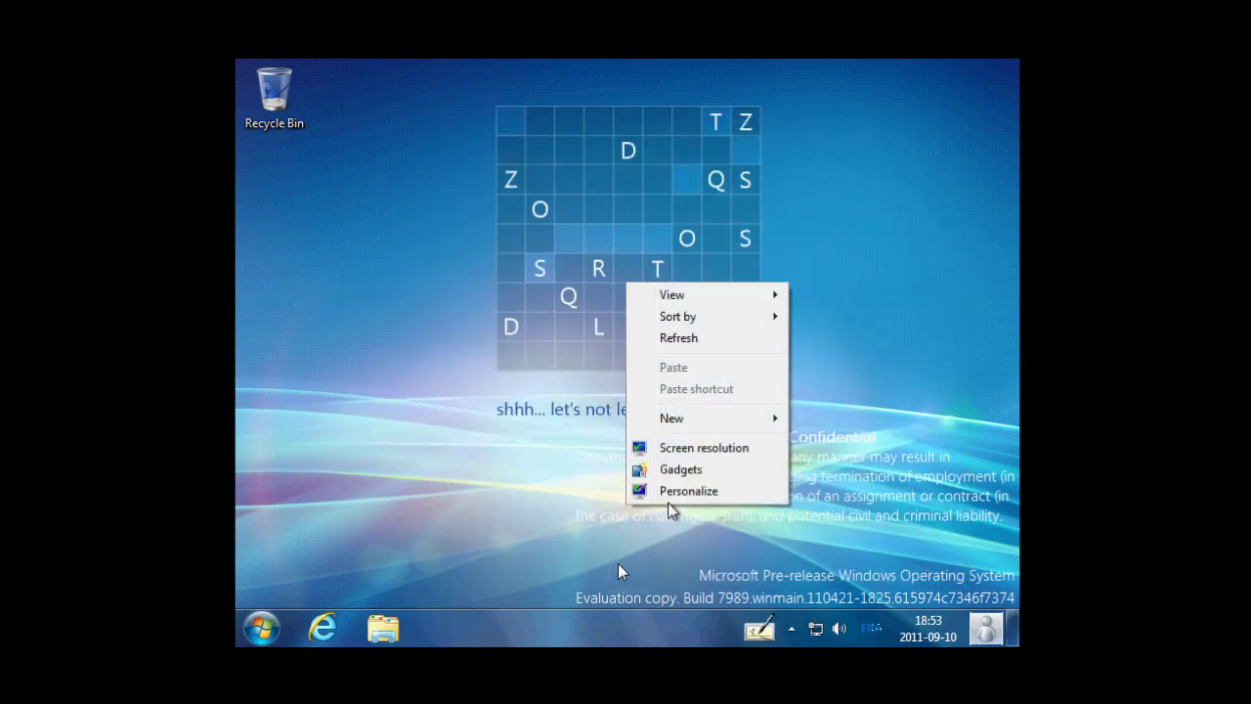
pyautogui.click(696, 456)
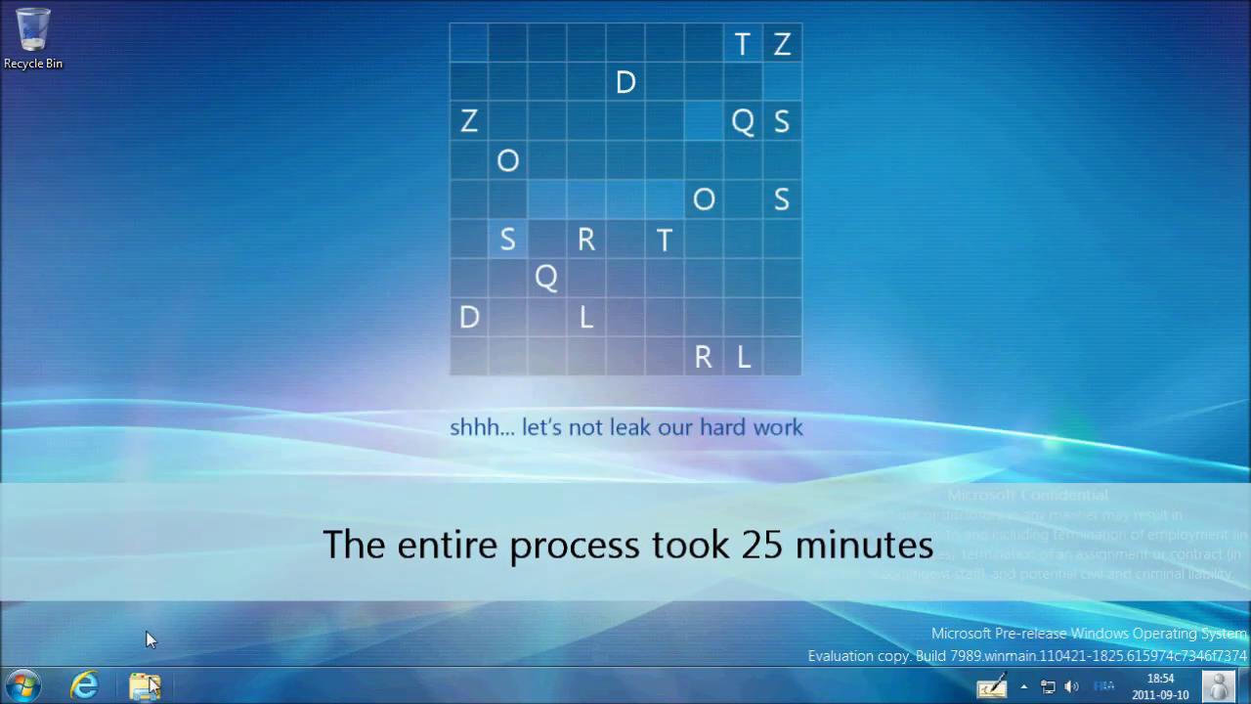
pyautogui.click(145, 685)
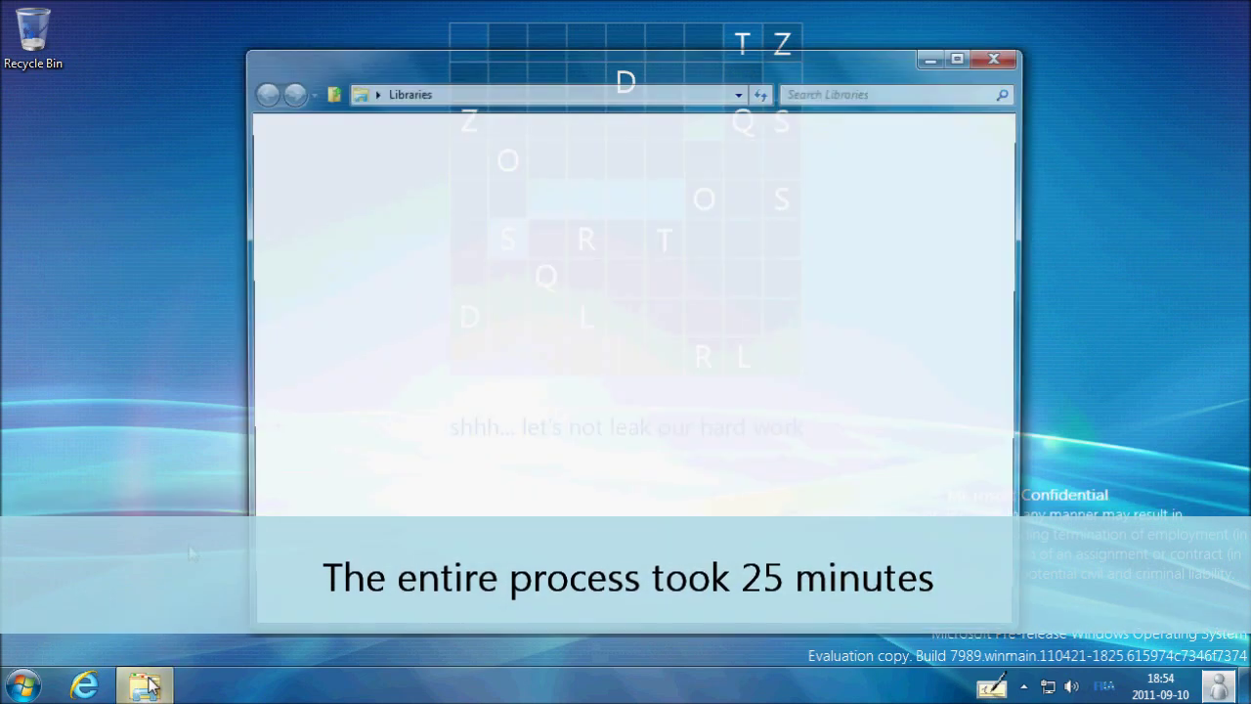
pyautogui.doubleClick(510, 176)
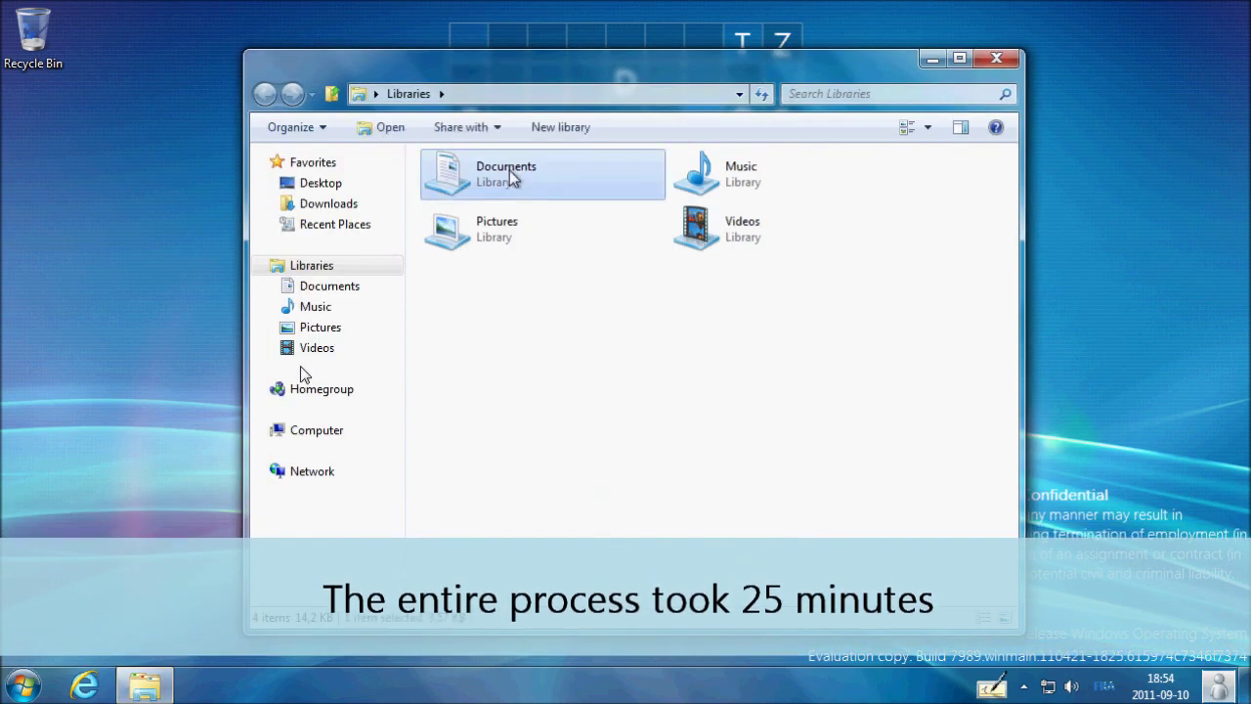
pyautogui.click(509, 218)
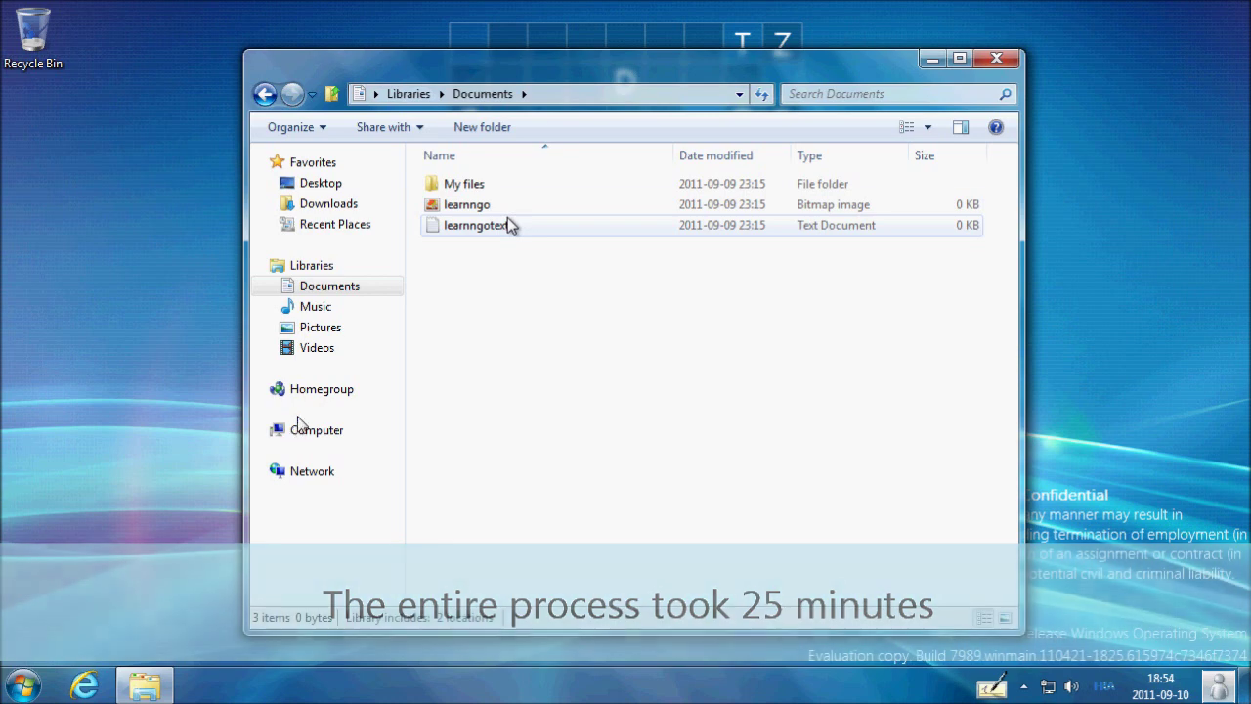
pyautogui.click(507, 205)
pyautogui.click(554, 183)
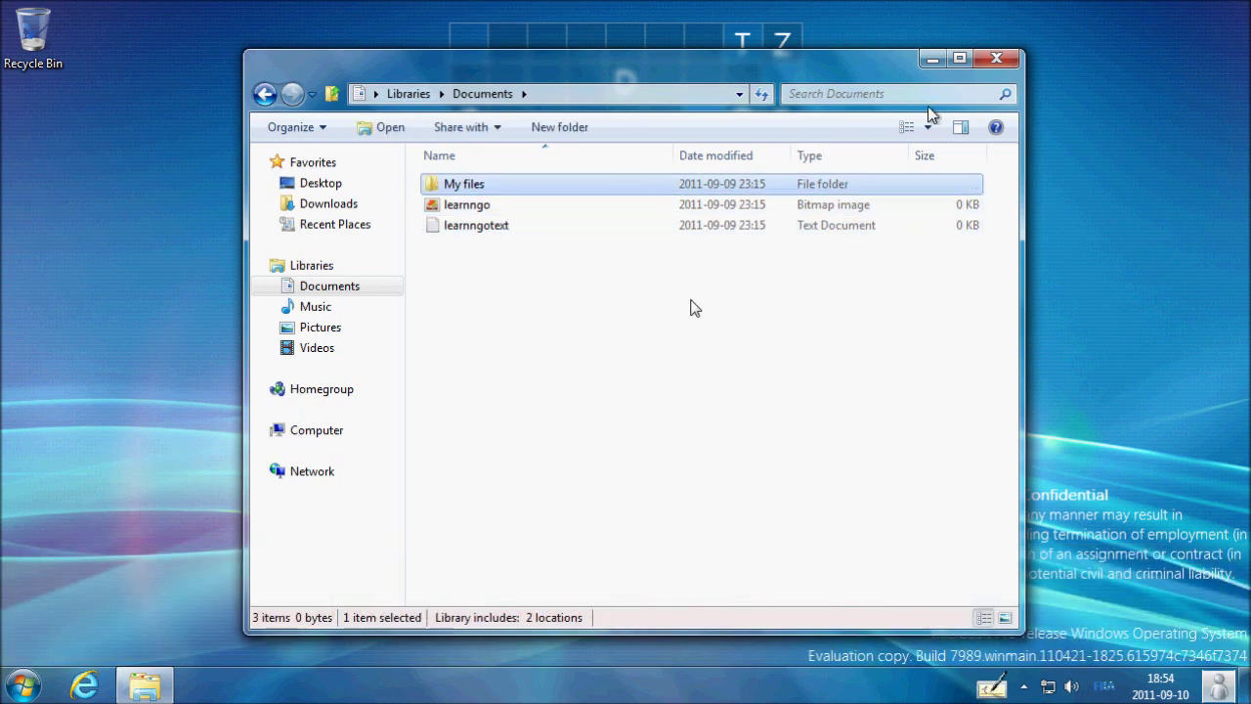
pyautogui.click(996, 61)
pyautogui.press('super')
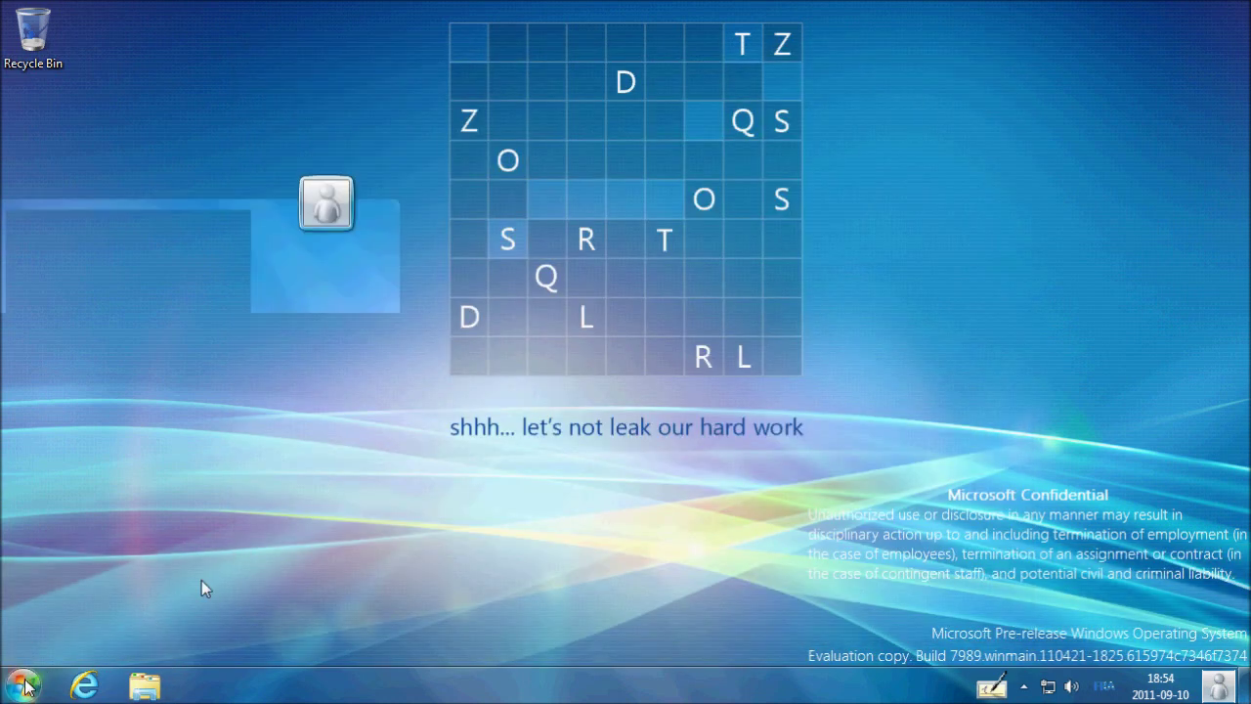
pyautogui.click(327, 200)
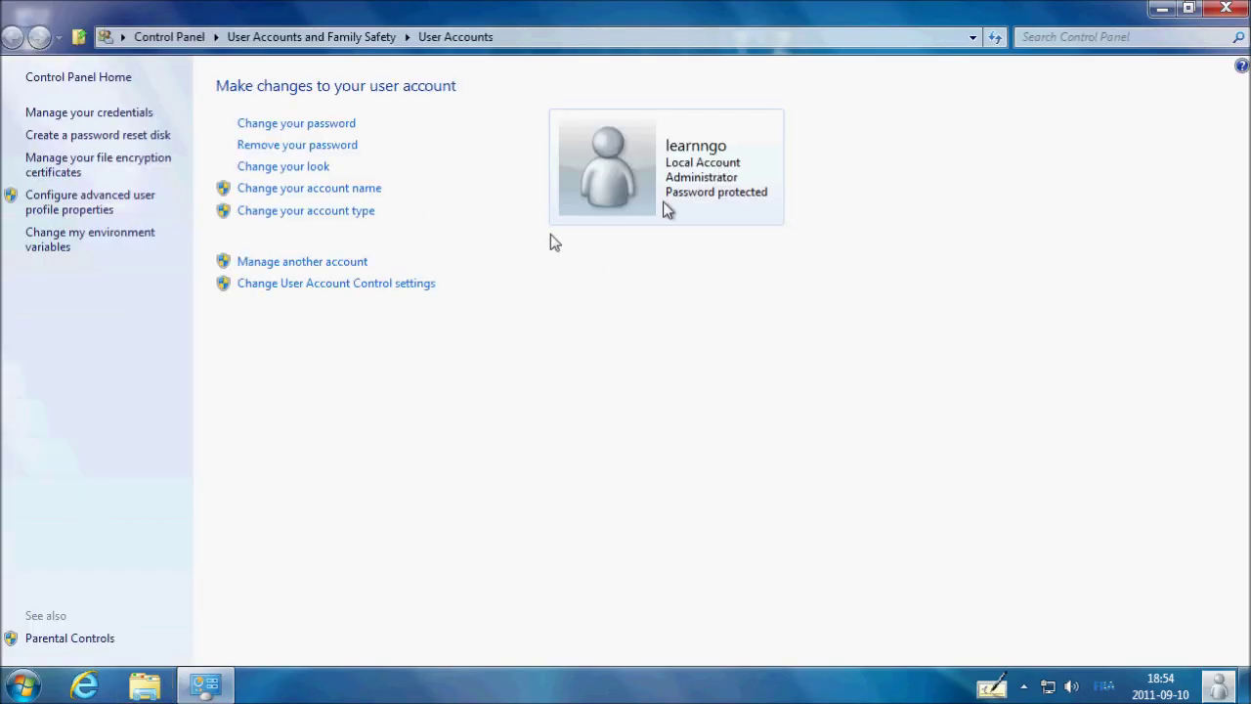
pyautogui.click(1226, 8)
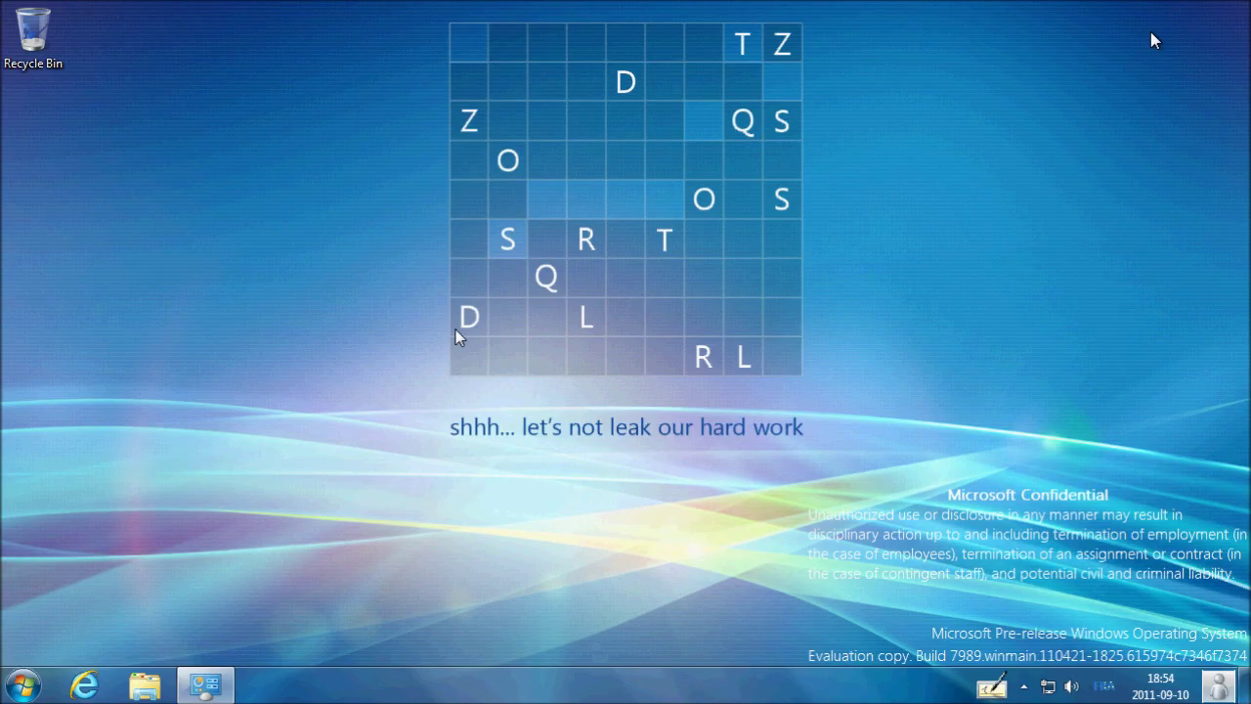
pyautogui.click(29, 688)
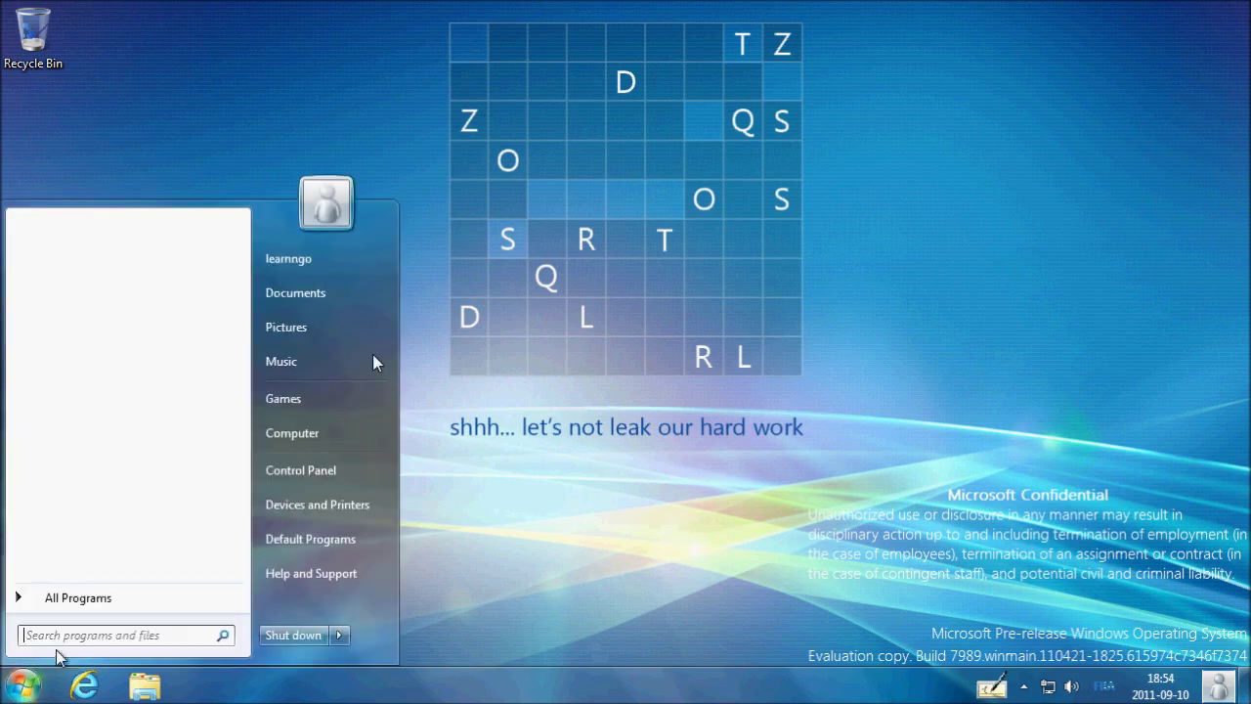
pyautogui.click(93, 600)
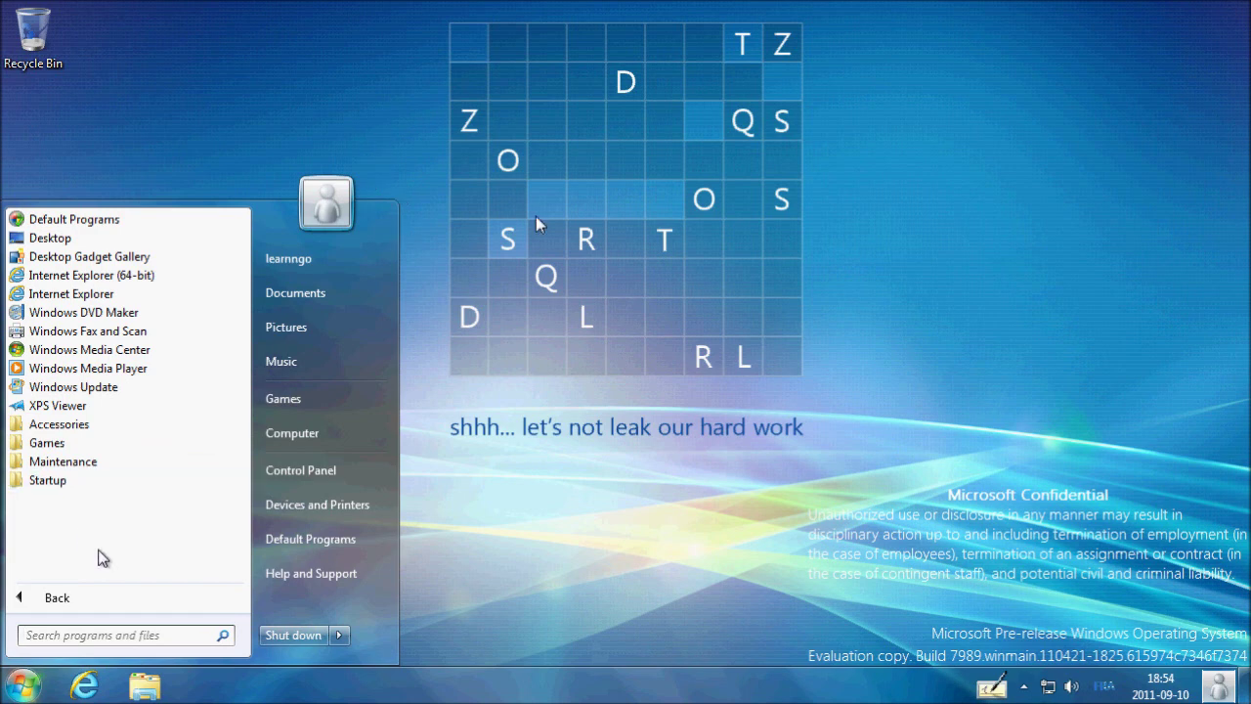
pyautogui.click(696, 499)
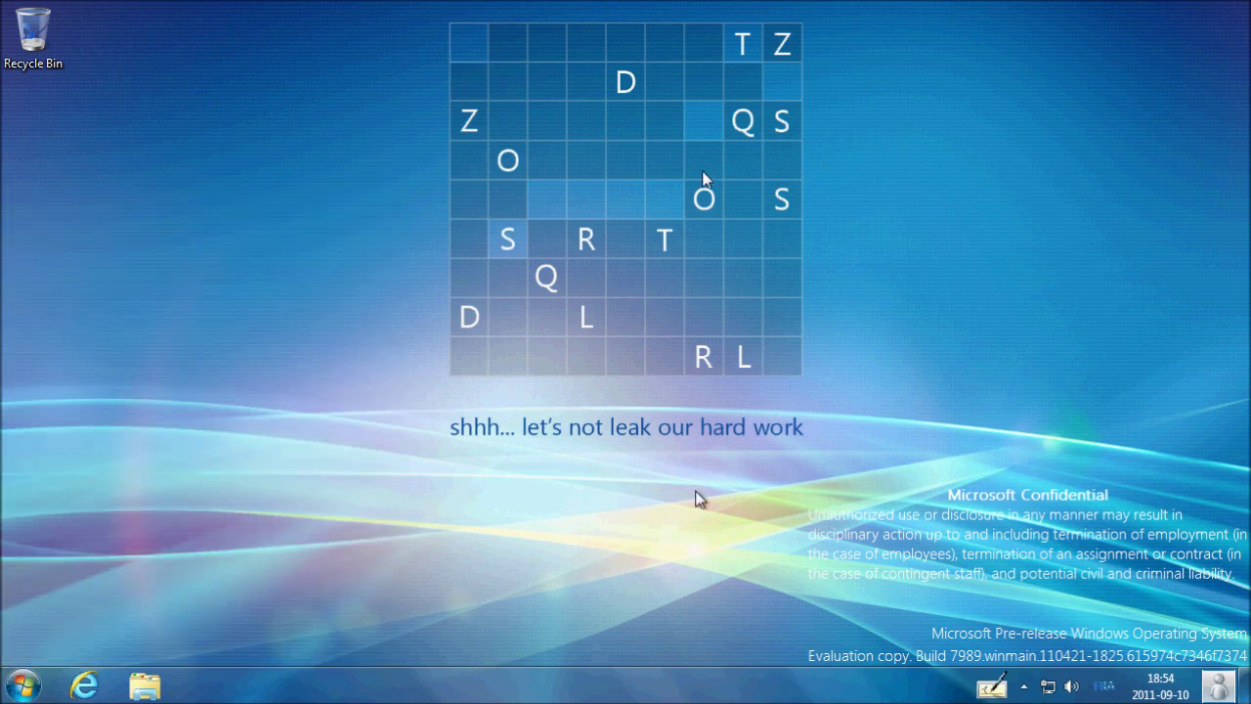